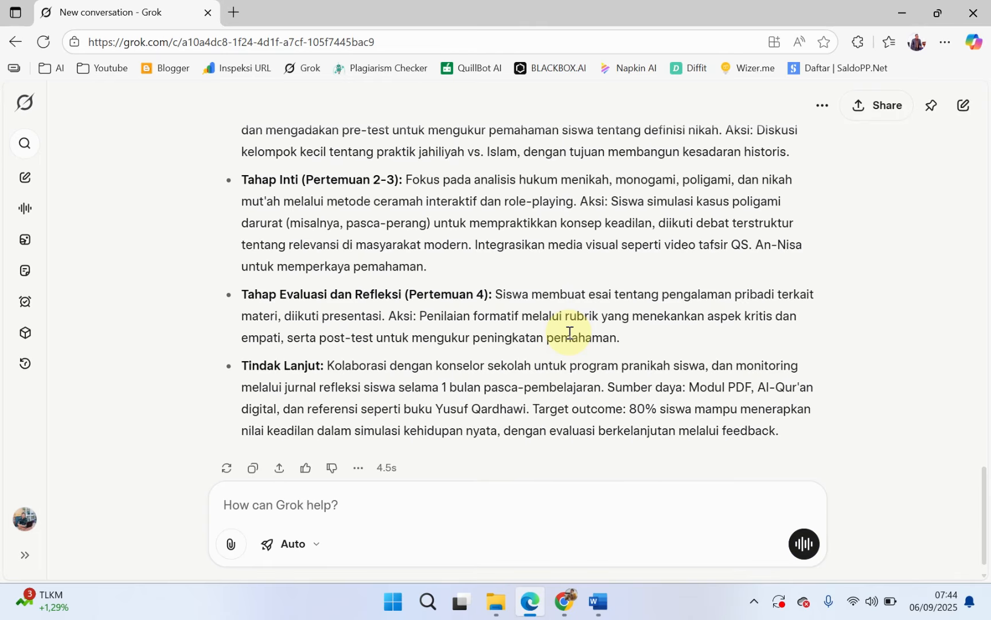
Step: Review the generated answer, from the closing action plan back to the prompt and the "1. Deskripsi Materi" section
scroll(410, 310, "up", 1)
scroll(386, 336, "down", 2)
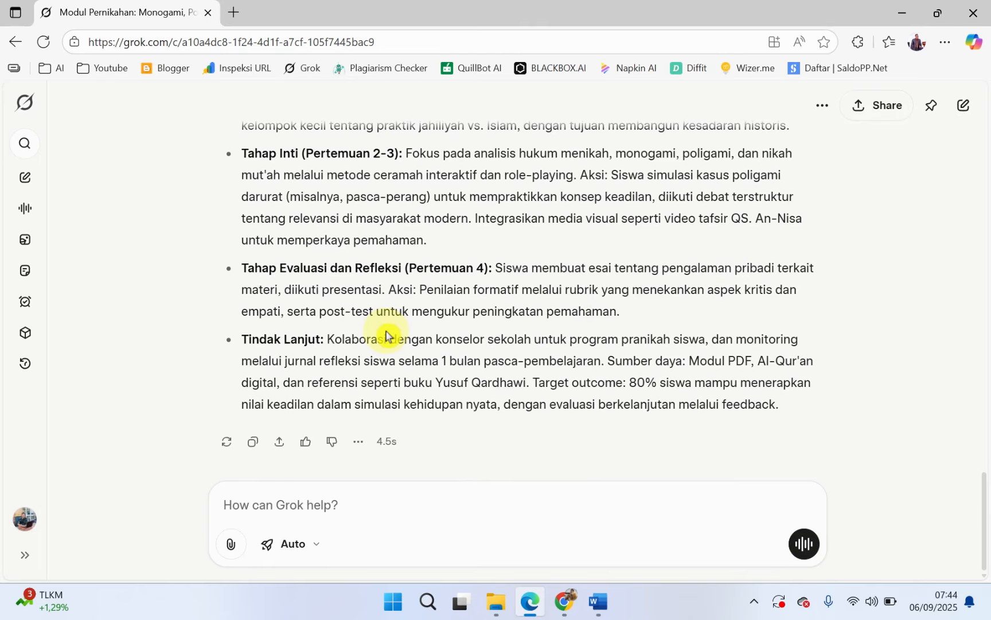
scroll(384, 333, "up", 4)
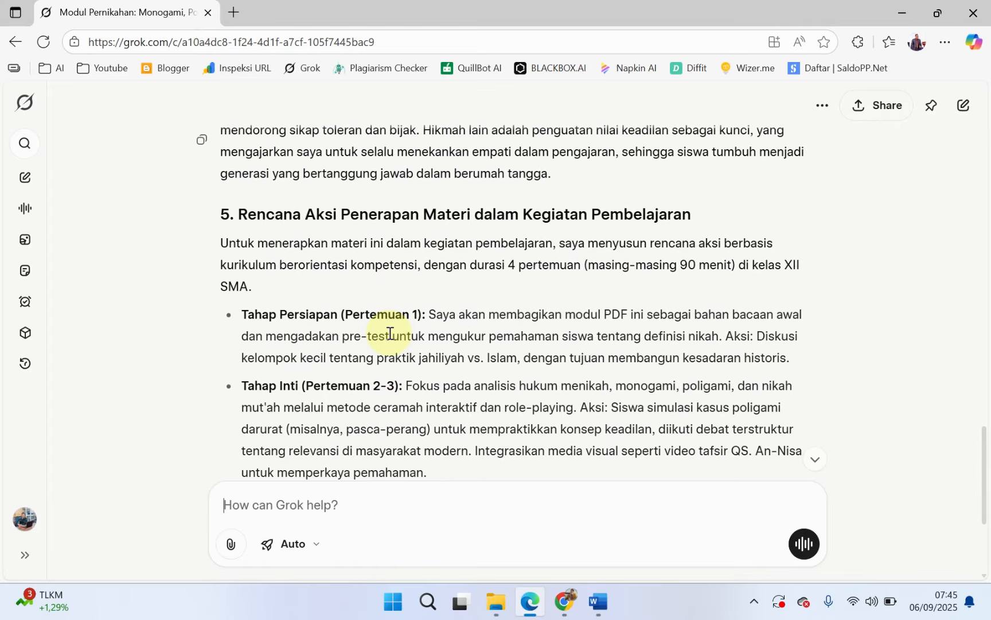
scroll(388, 334, "down", 4)
scroll(369, 316, "up", 10)
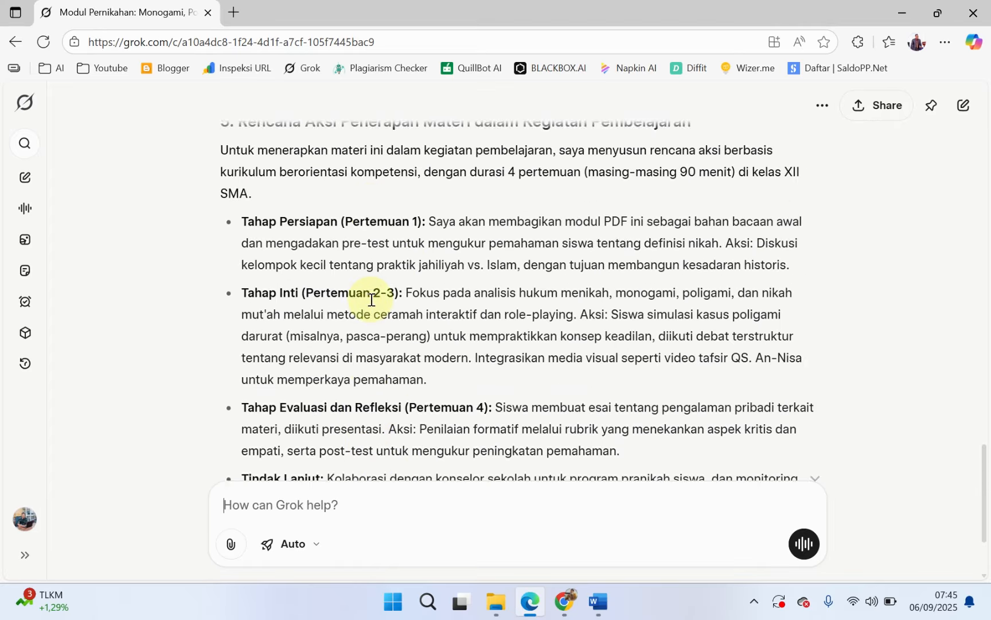
scroll(370, 304, "up", 15)
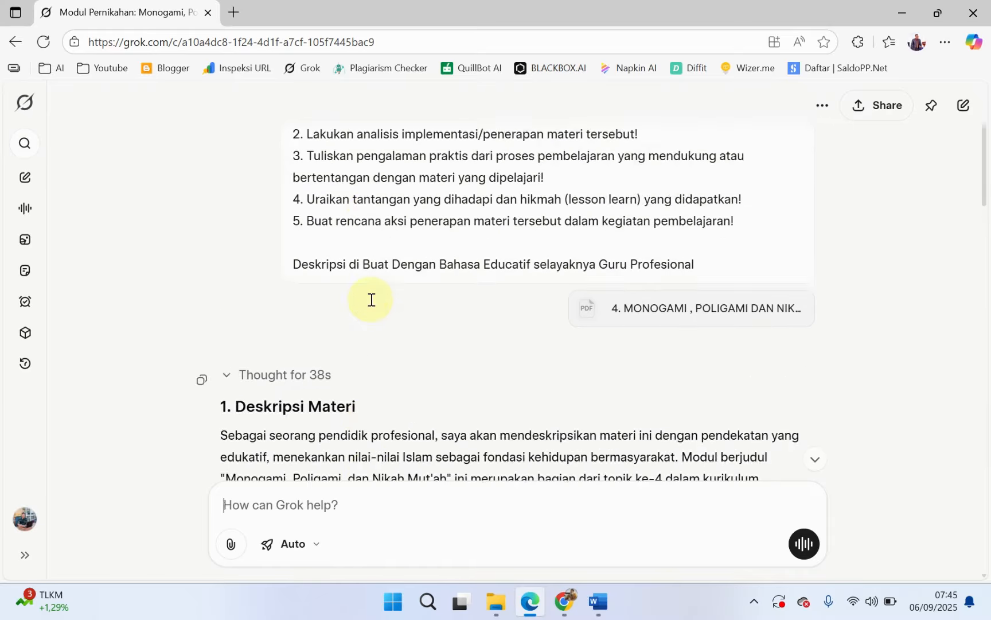
scroll(370, 299, "down", 5)
scroll(371, 299, "up", 3)
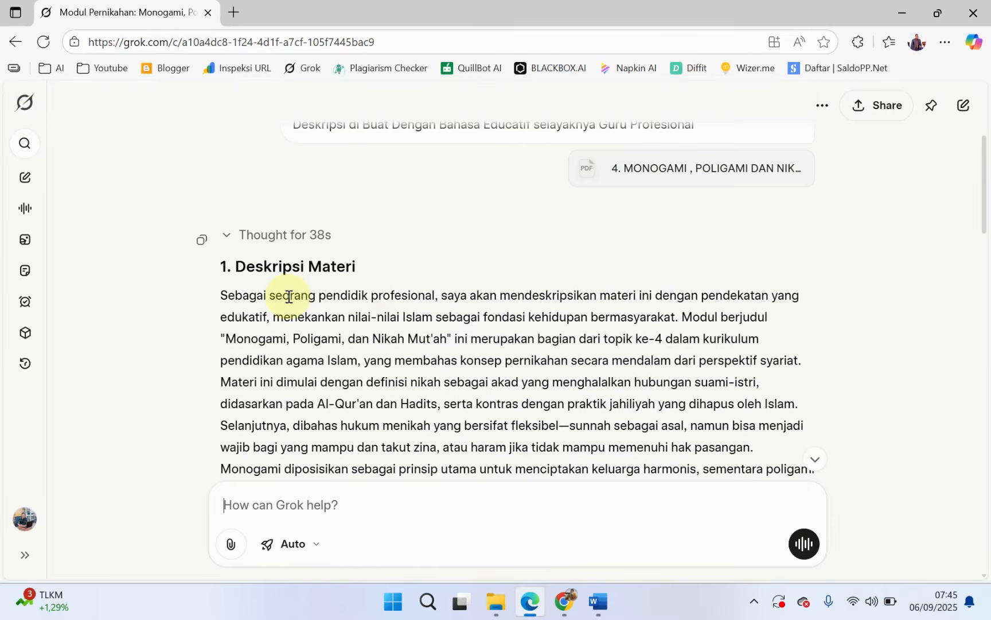
Step: Copy the full answer from "1. Deskripsi Materi" through the "Tindak Lanjut" bullet and switch to the Word document
left_click_drag(222, 269, 413, 436)
scroll(436, 443, "down", 20)
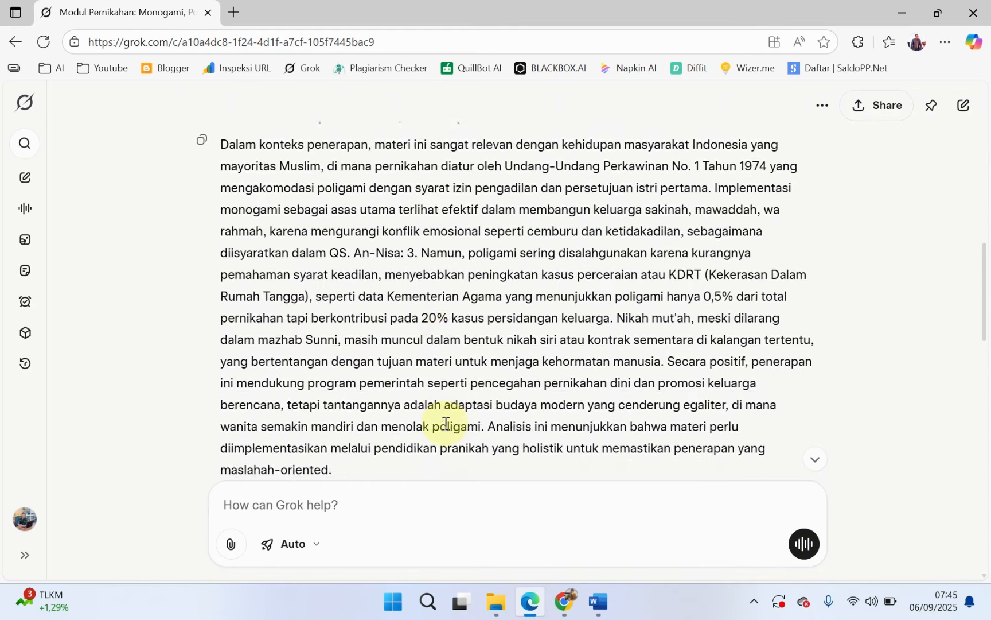
scroll(448, 421, "down", 5)
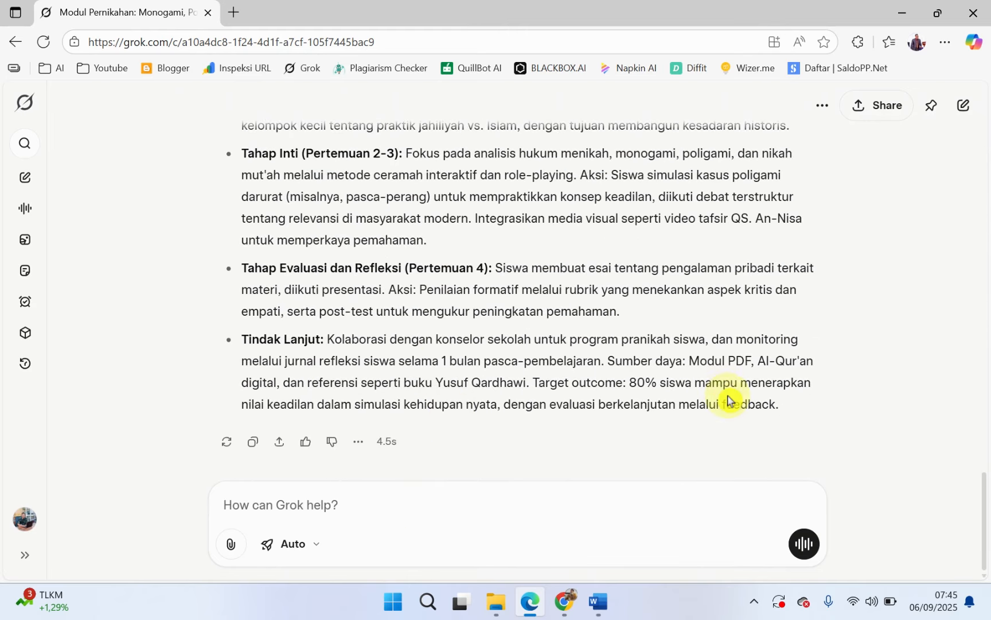
left_click_drag(729, 400, 786, 401)
right_click(528, 277)
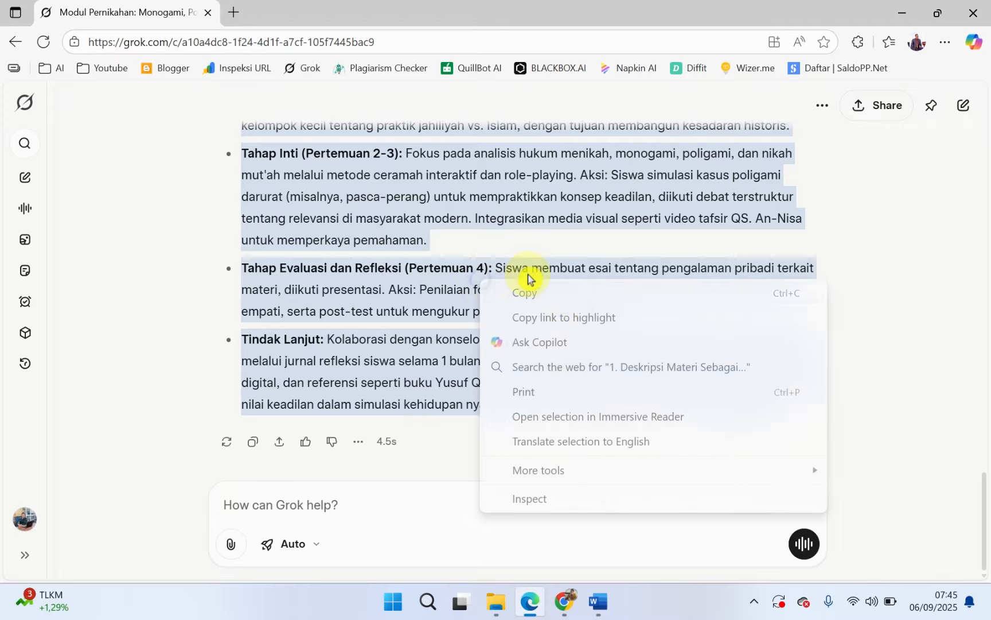
left_click(558, 303)
left_click(598, 601)
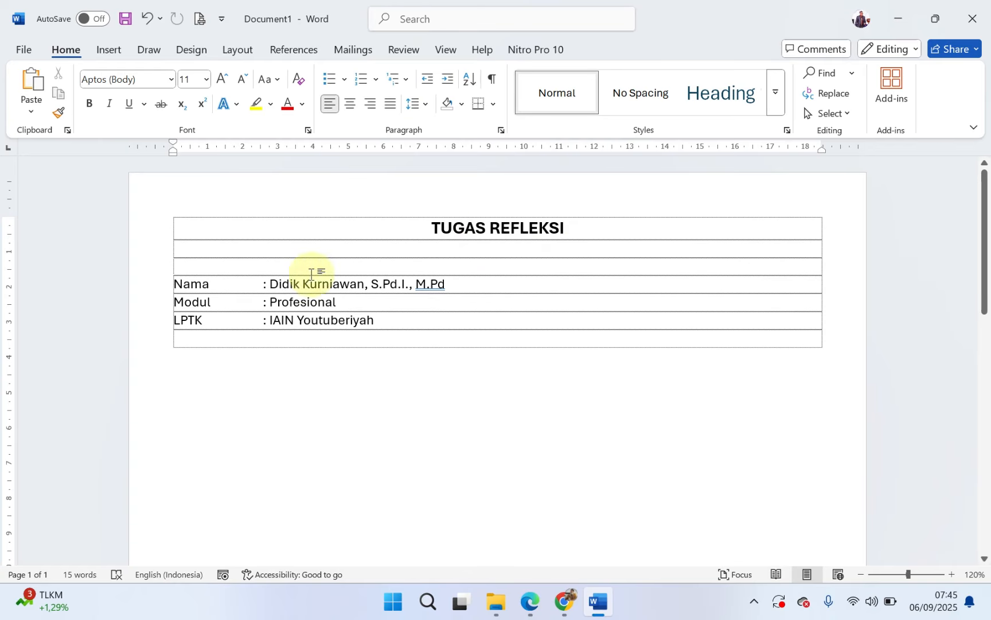
left_click_drag(159, 285, 162, 323)
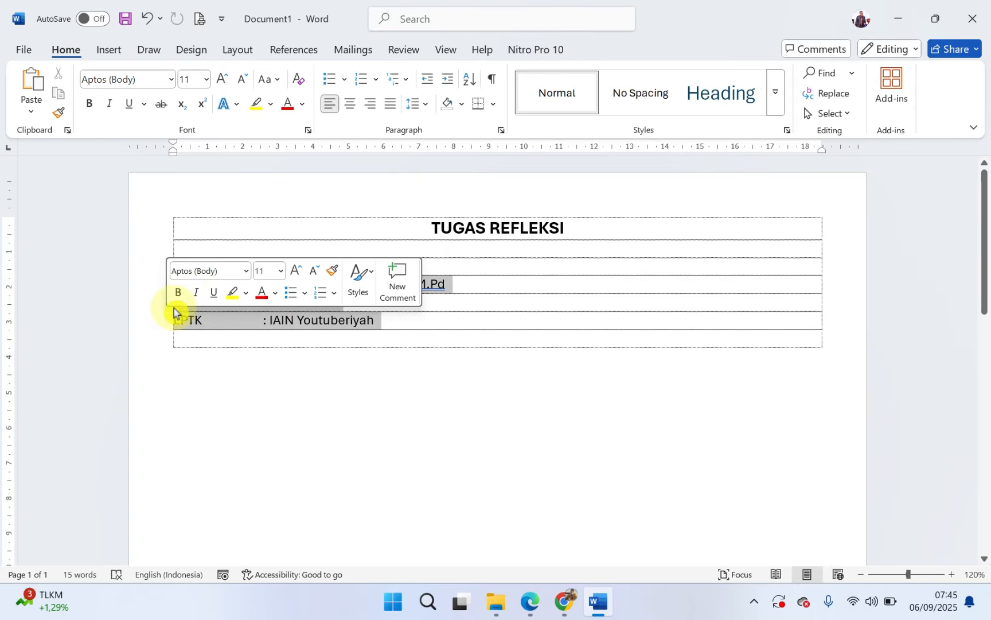
left_click(373, 319)
left_click(362, 302)
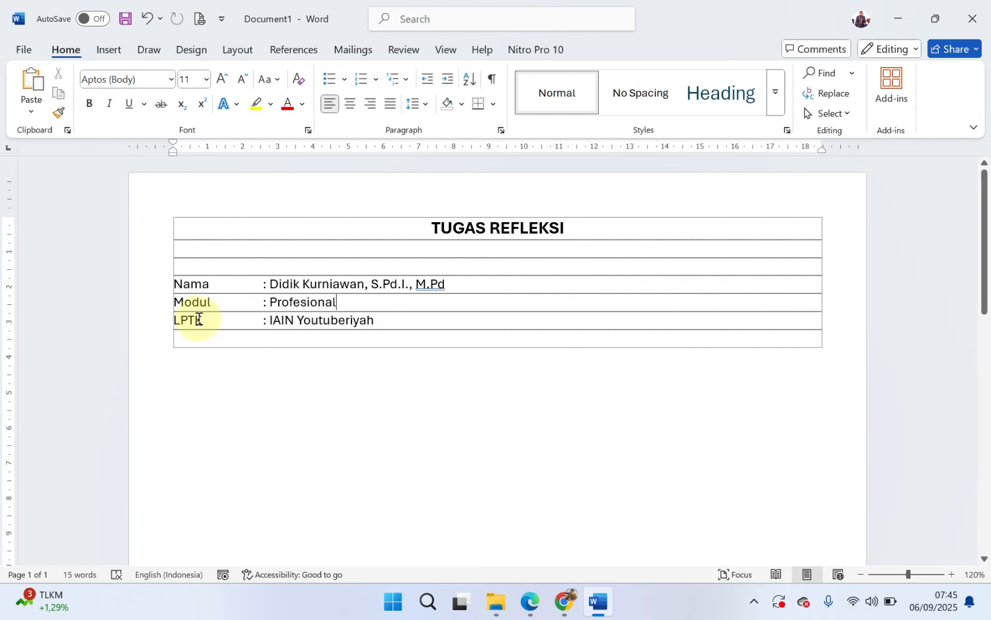
left_click_drag(400, 322, 299, 319)
left_click(393, 336)
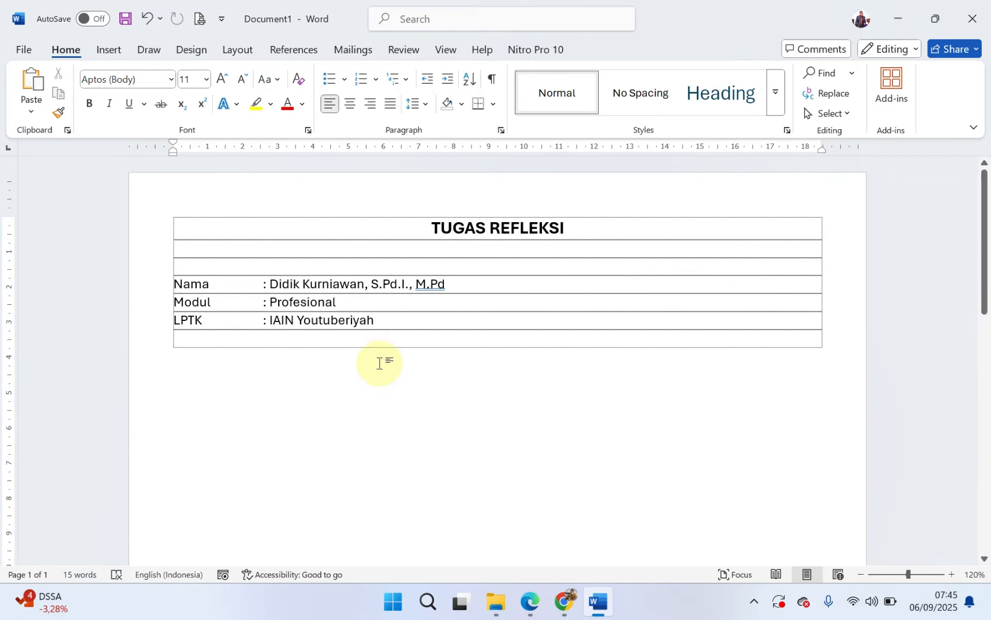
Step: Paste the copied answer below the LPTK line of the TUGAS REFLEKSI document, leaving a blank line between them
double_click(394, 319)
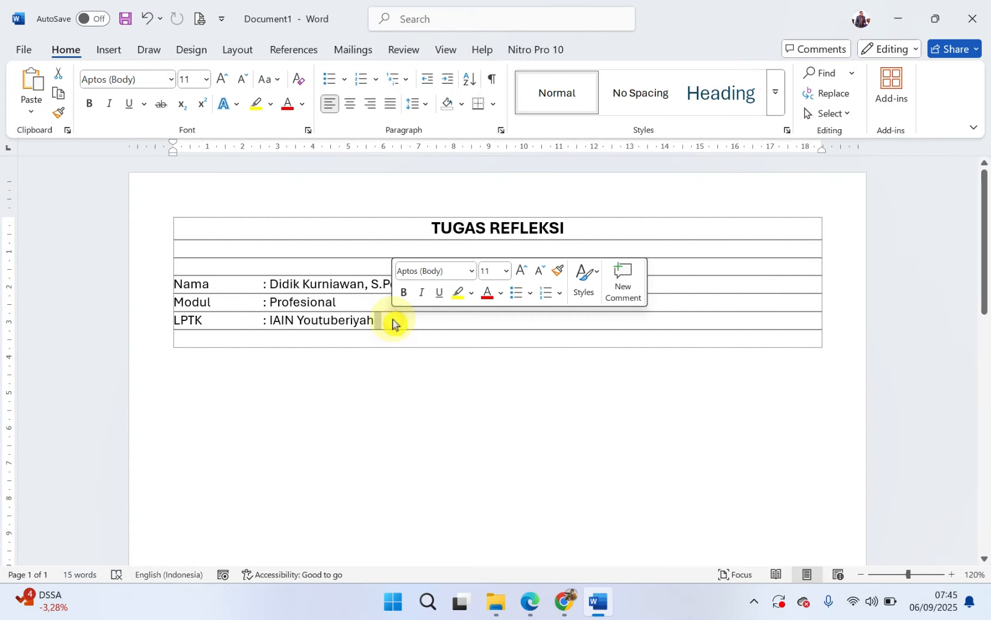
key("Return")
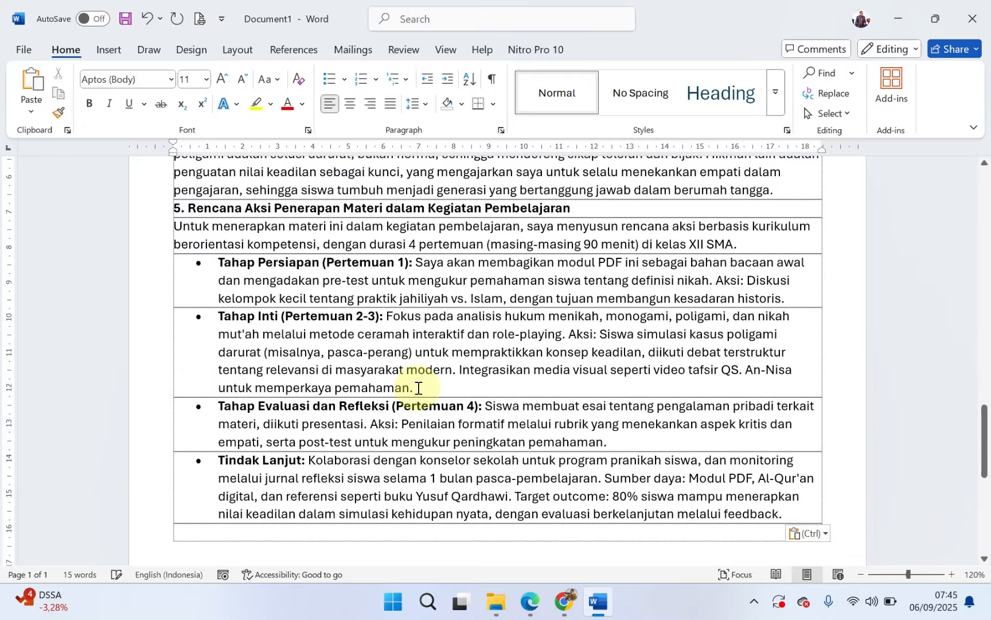
Step: Justify all the pasted text, from the "1. Deskripsi Materi" heading to the end of the "Tindak Lanjut" bullet
scroll(418, 387, "up", 20)
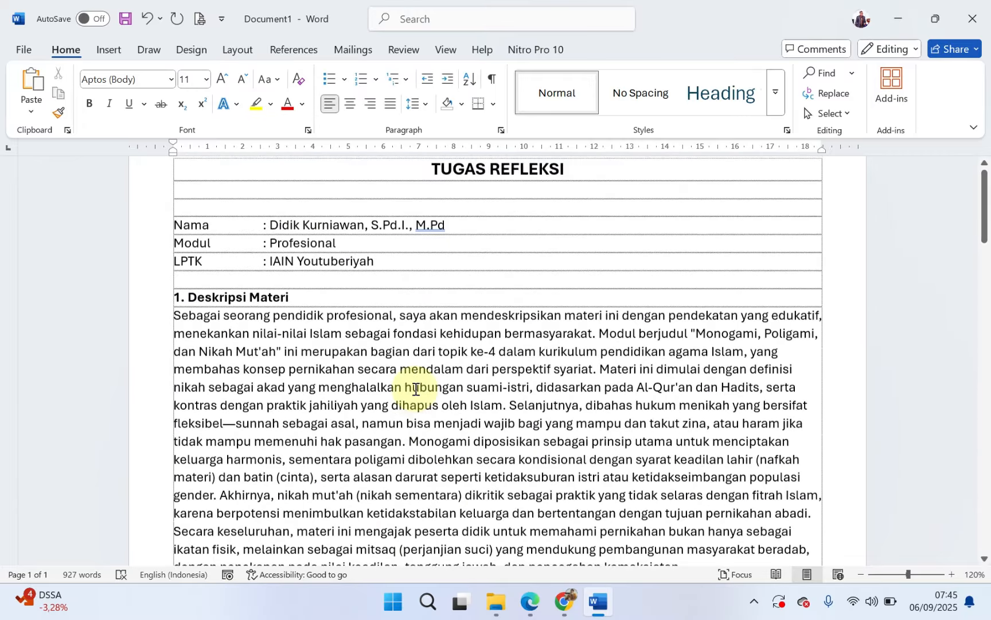
left_click(151, 357)
scroll(332, 475, "down", 15)
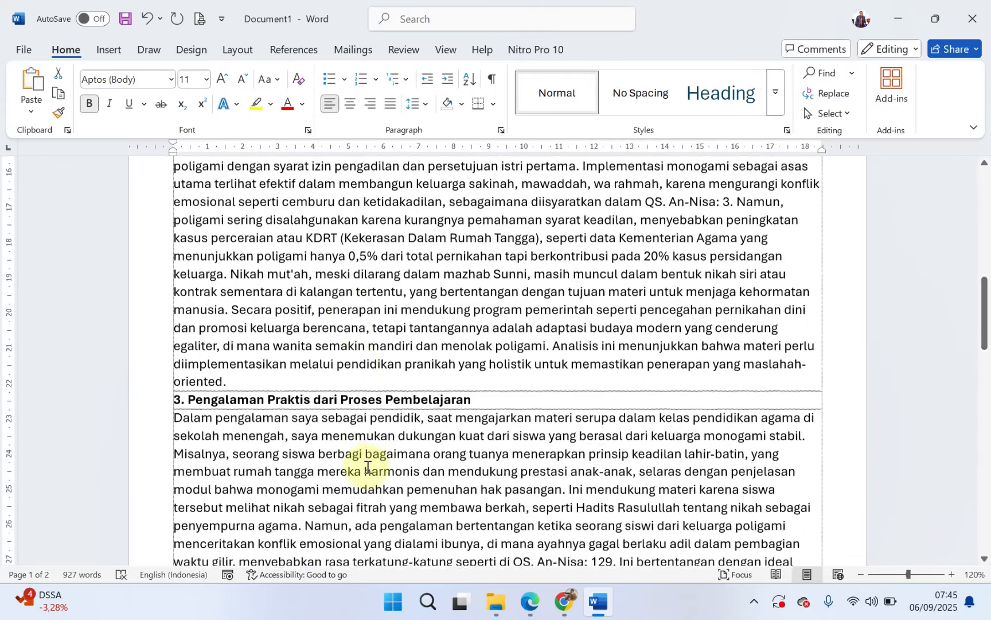
scroll(469, 459, "down", 15)
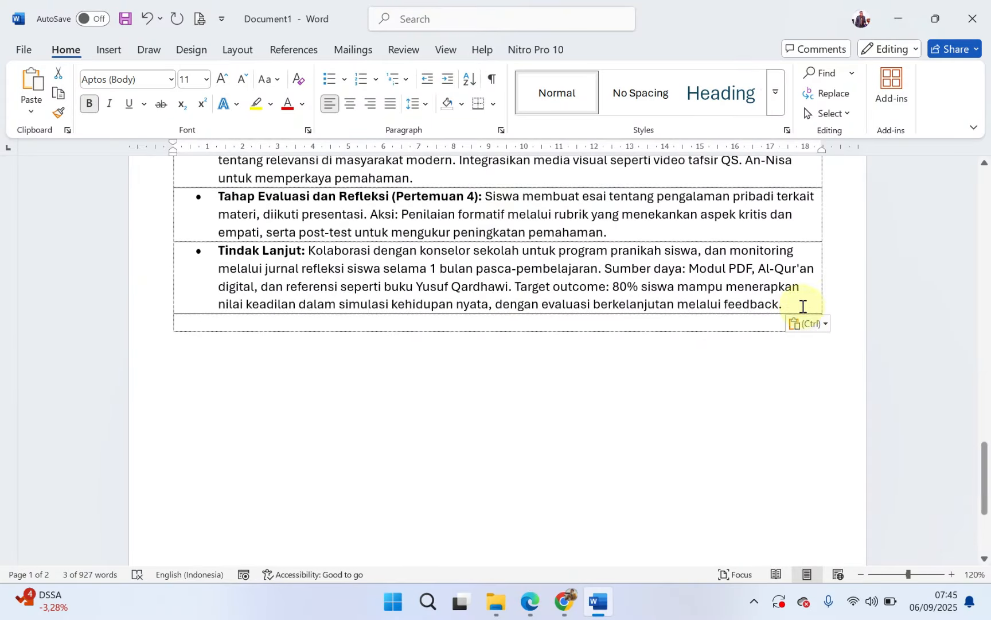
left_click(803, 306, "shift")
left_click(390, 104)
Step: Set the line spacing of the selected pasted text to 1,5 and clear the selection
scroll(404, 396, "up", 5)
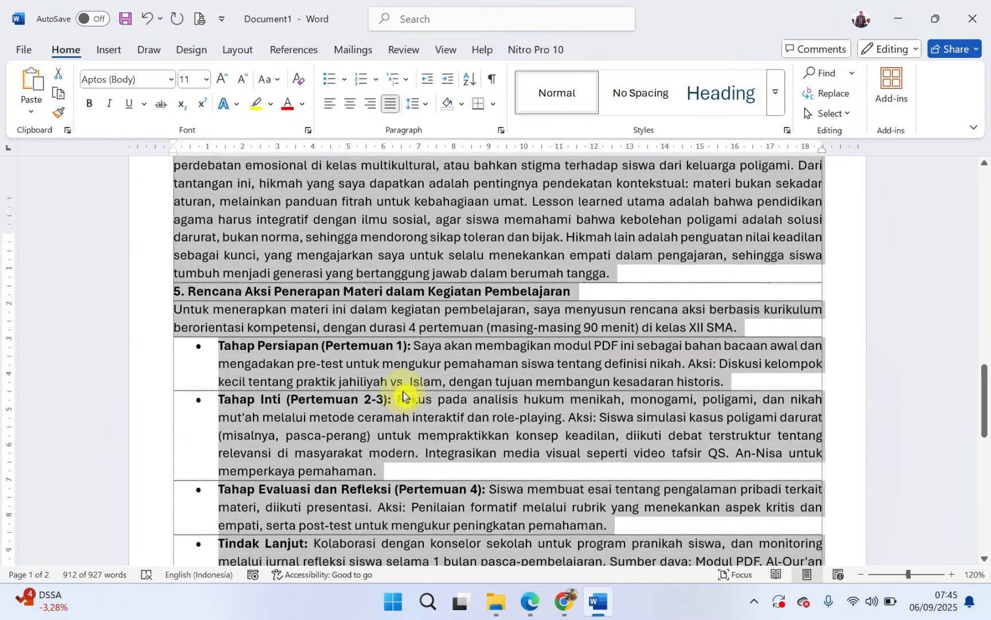
scroll(405, 396, "up", 8)
left_click(425, 104)
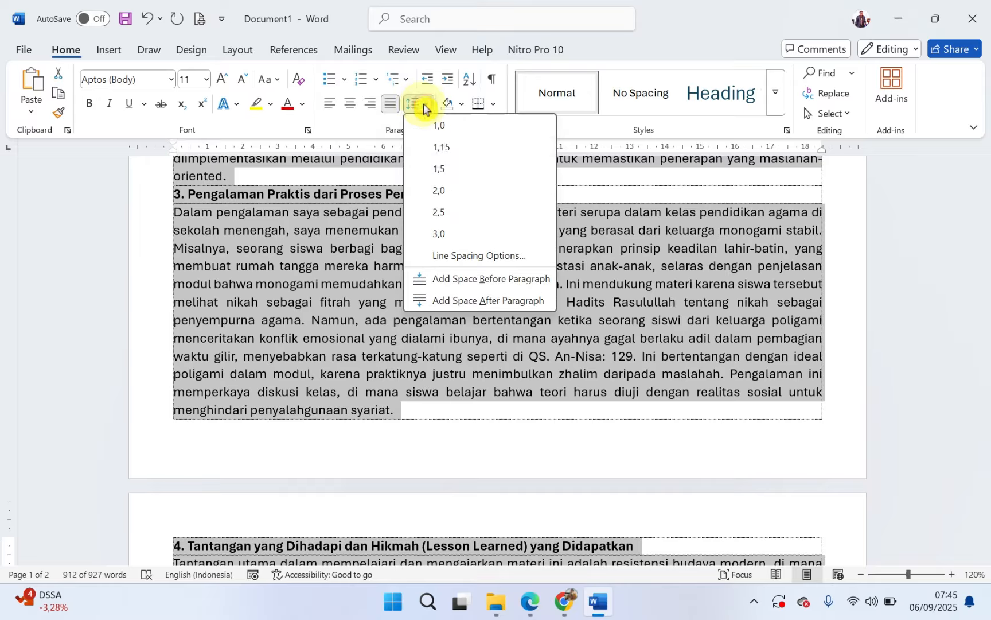
left_click(443, 172)
scroll(361, 320, "up", 12)
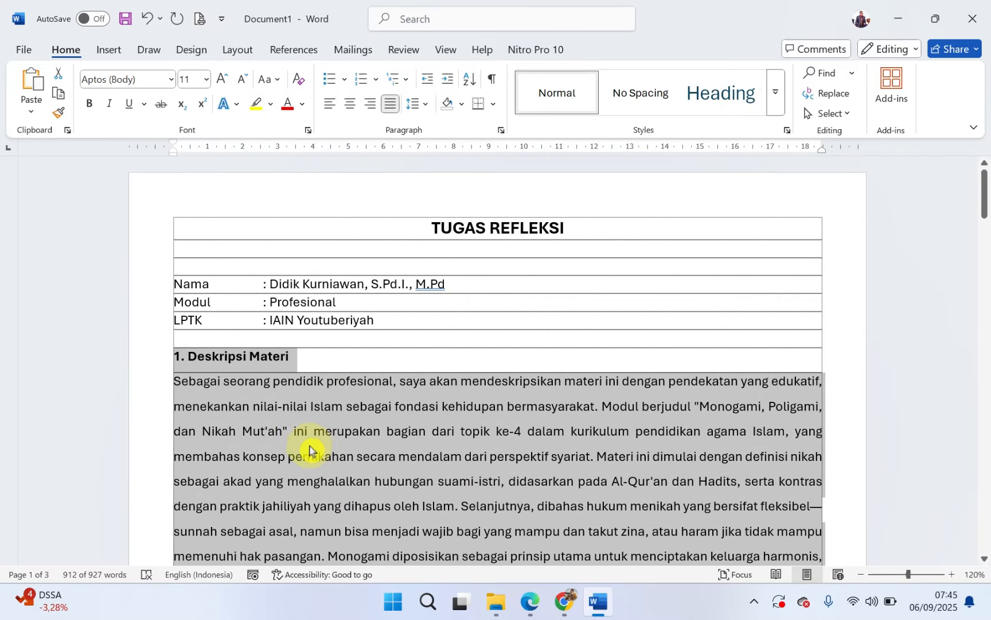
left_click(309, 450)
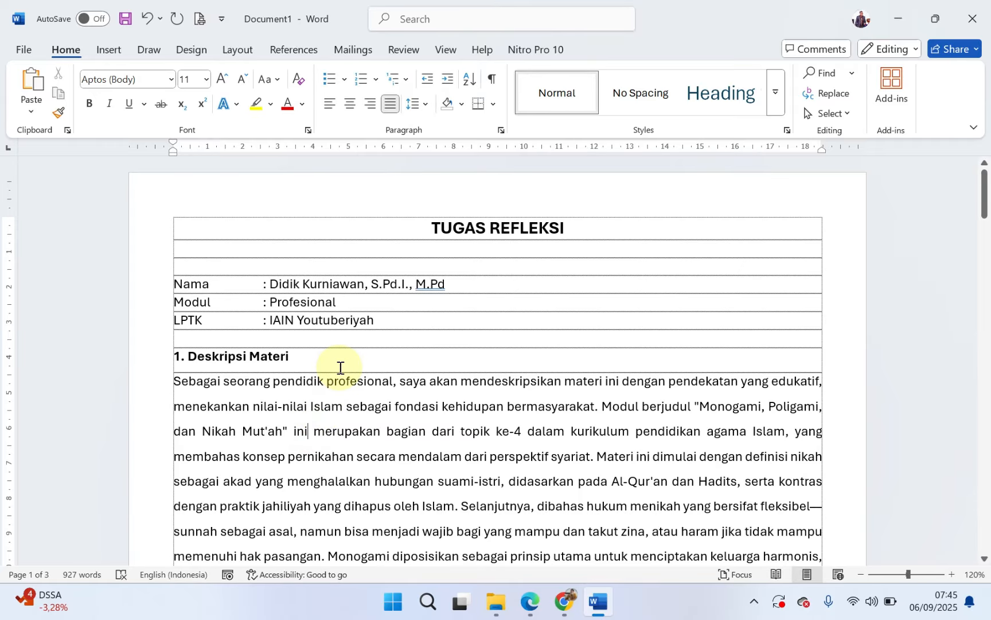
Step: Above "1. Deskripsi Materi", add the line "Dari Delapan Materi yang ada dalam topik Saya memilih Untuk memabahas Materi tentang Monogami, Poligami dan Nikah Mut'ah."
left_click(230, 342)
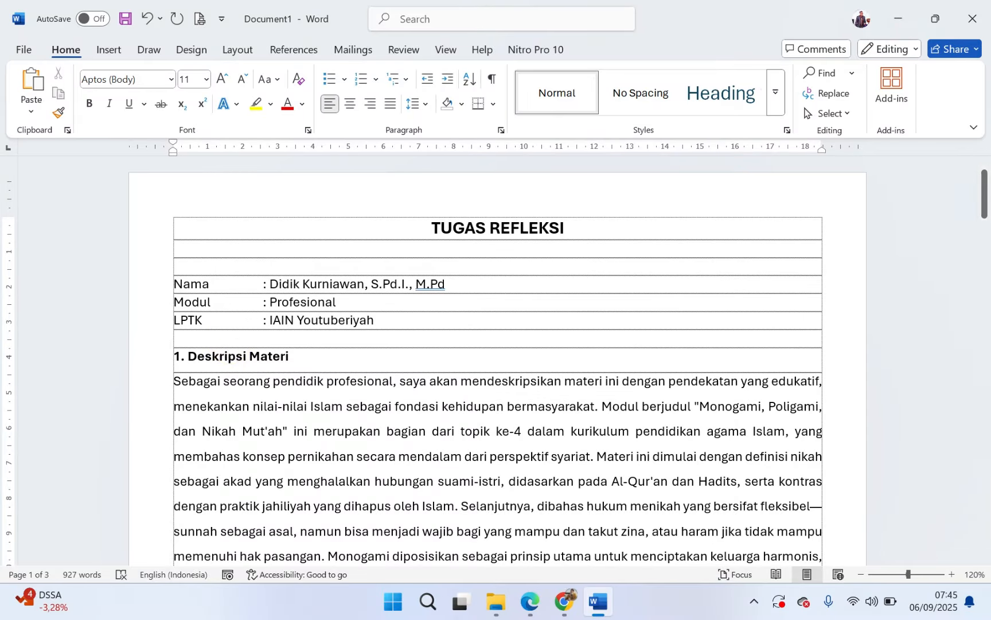
key("Return")
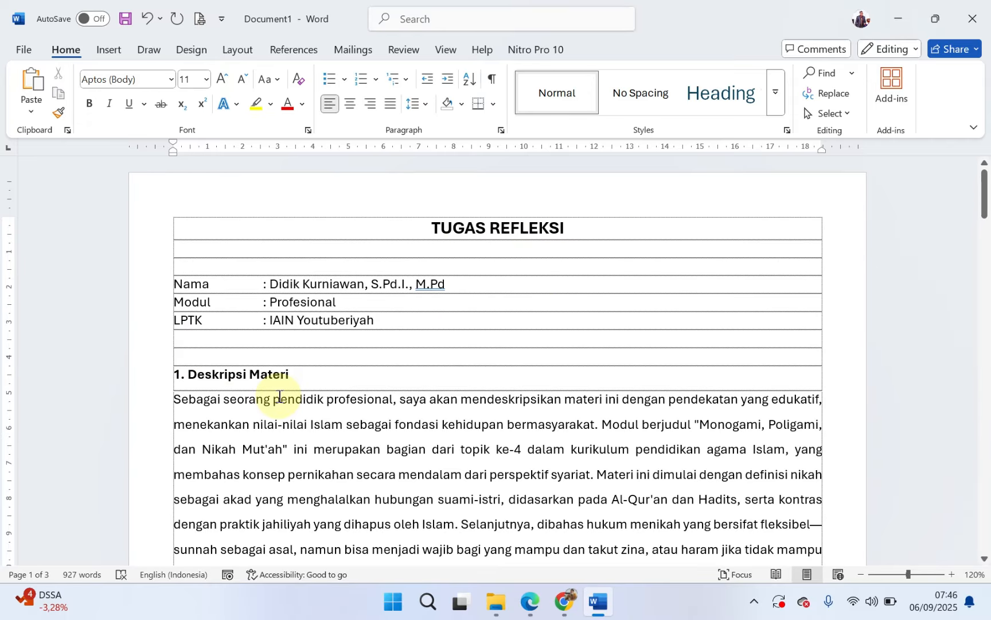
type("Dar")
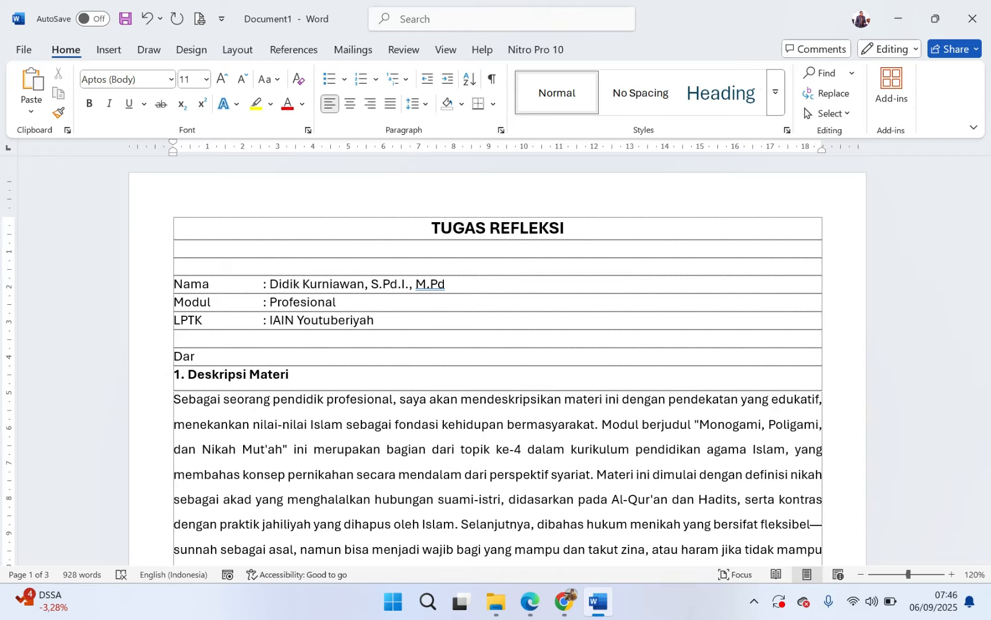
type("i Delapan Materi yang ada dalam")
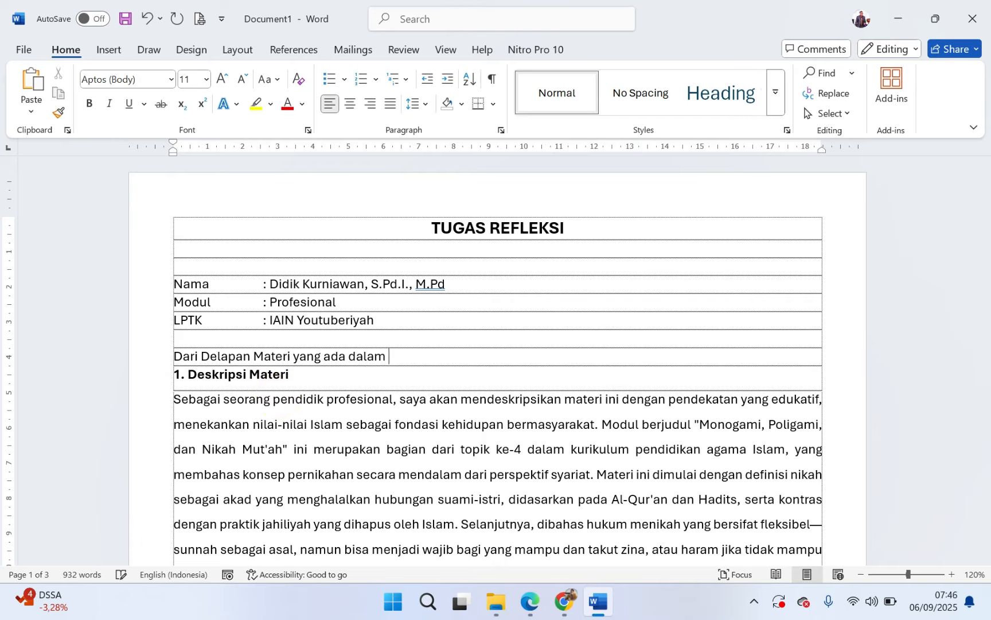
type(" topik Saya memilih Untu")
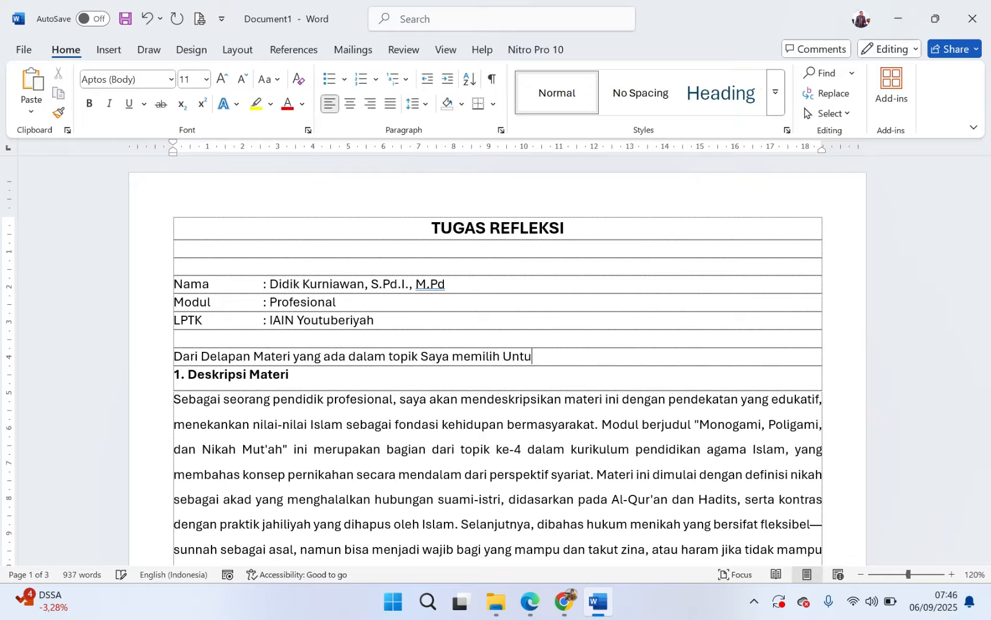
type("k memabahas Materi t")
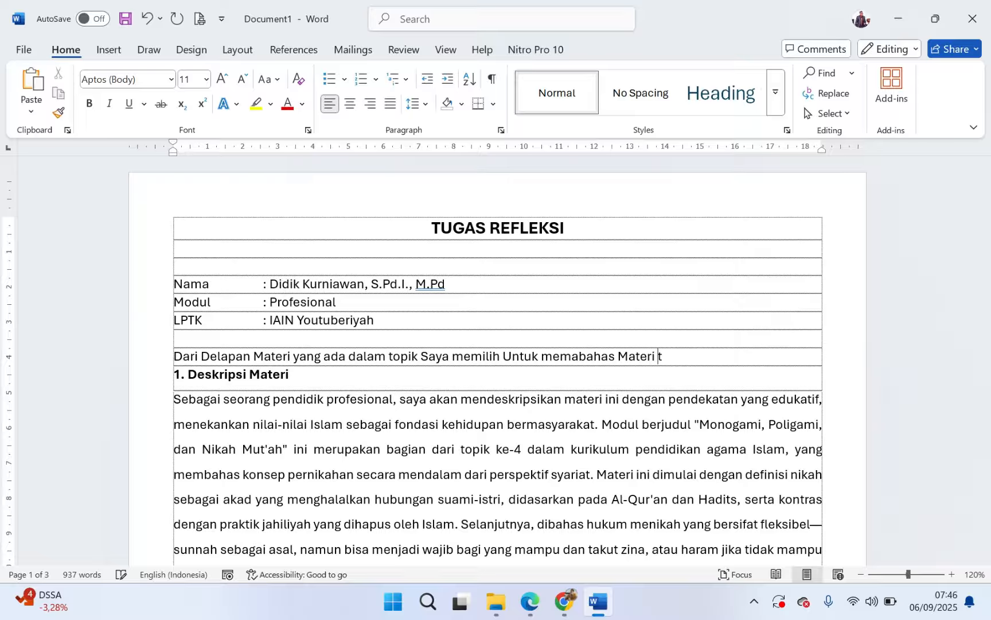
key("BackSpace")
key("BackSpace")
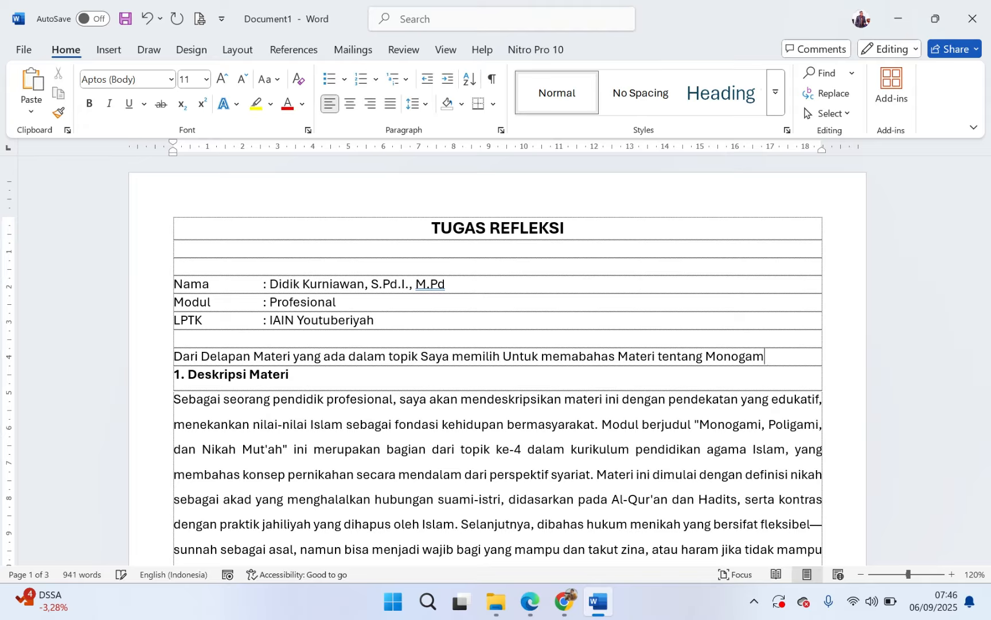
type(", Poligami dan Nikah Mut")
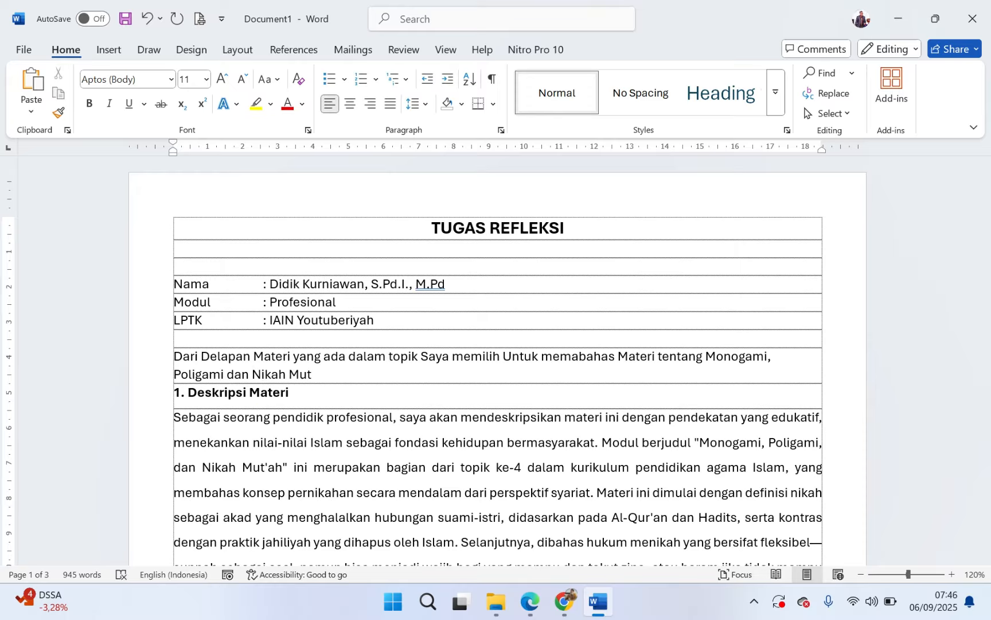
type("'ah. Berikut Pen")
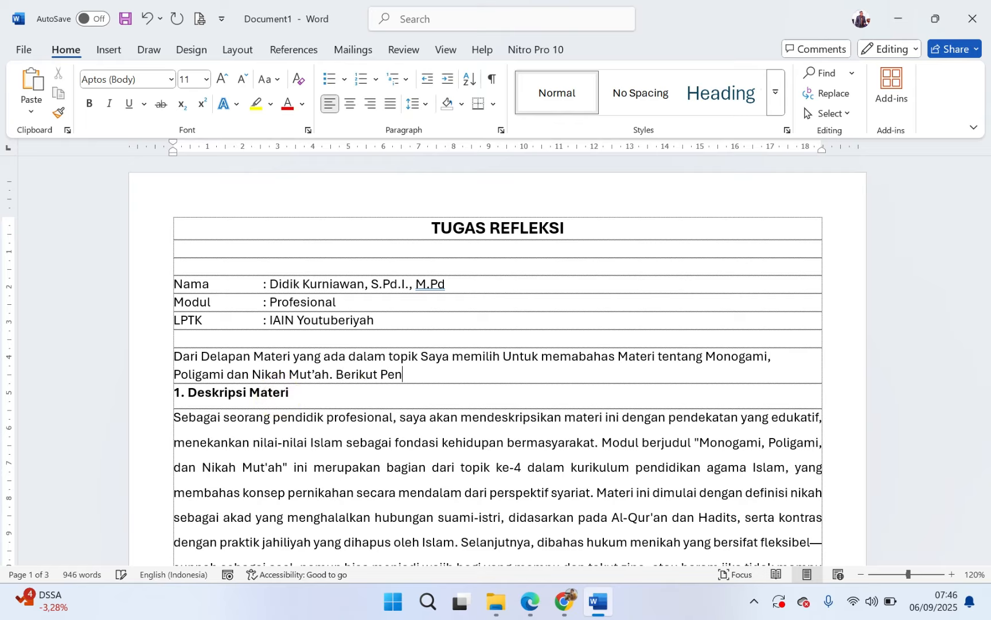
type("jelasan Secara Detail")
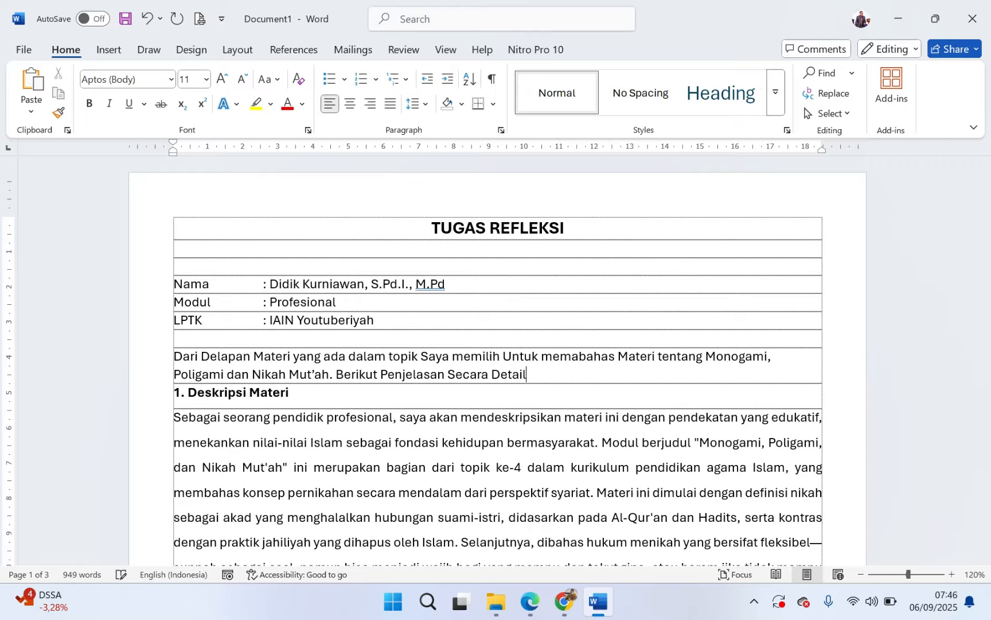
Step: End the introduction with "Berikut Penjelasan Secara Detail" and a blank line, and justify the introductory paragraph
key("Return")
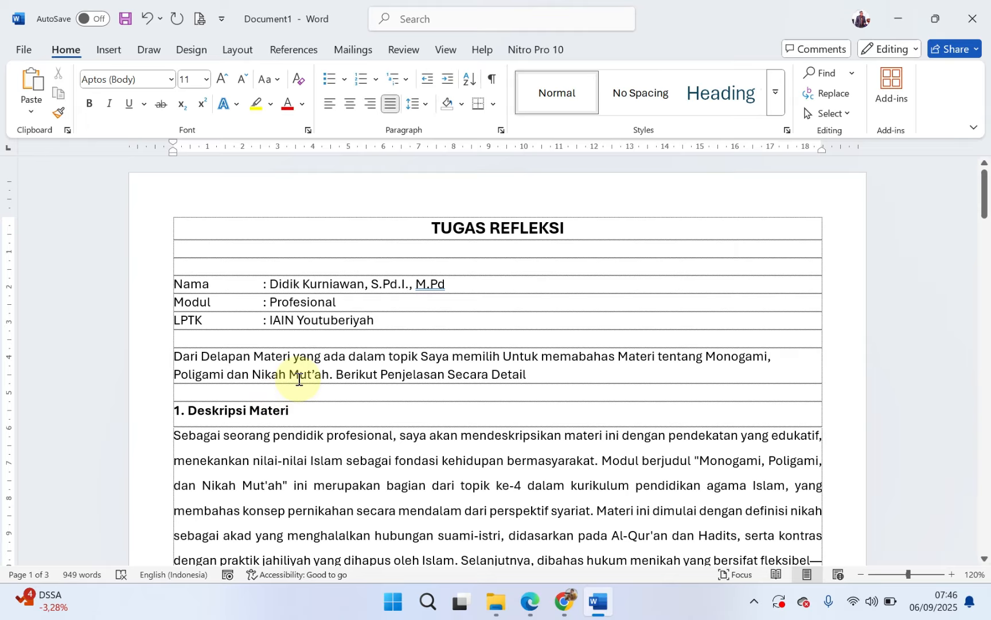
left_click(299, 373)
key("ctrl+j")
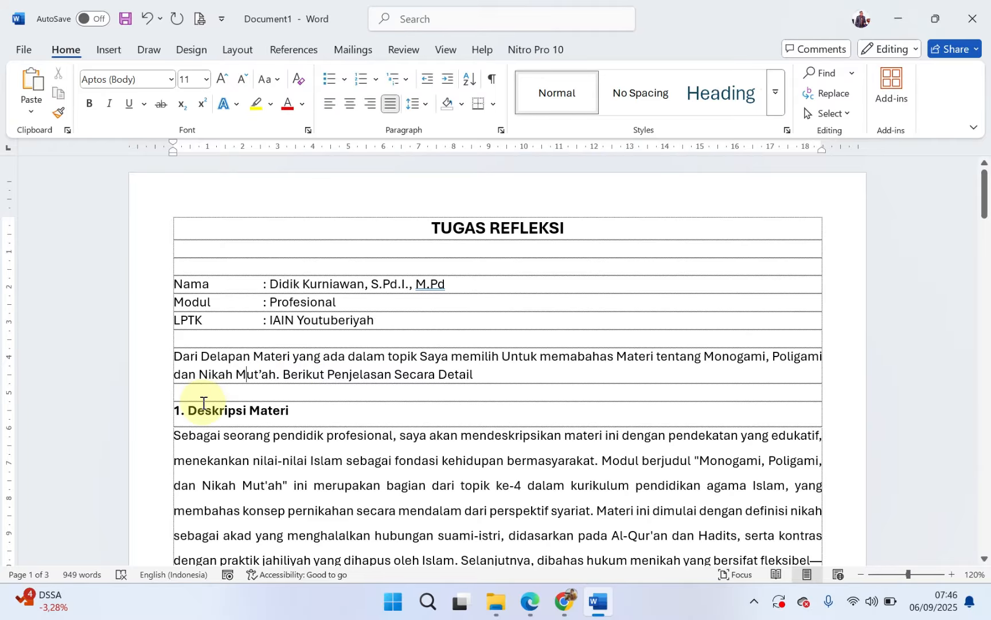
Step: Turn the "1. Deskripsi Materi" heading into an automatically numbered item and indent the paragraph below it to line up with the heading text
scroll(199, 406, "down", 2)
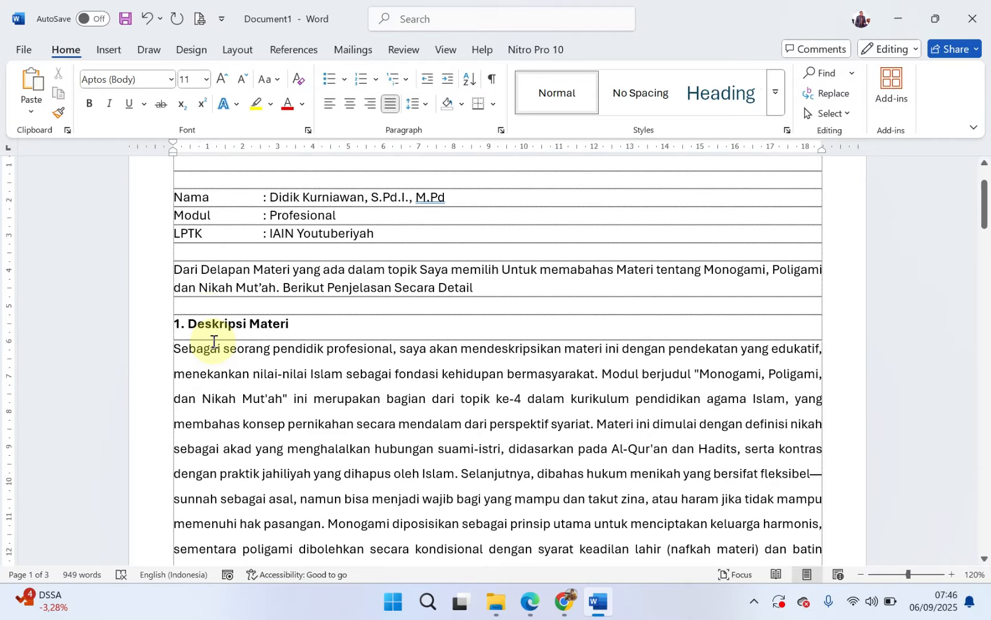
left_click(180, 351)
key("BackSpace")
key("Return")
key("BackSpace")
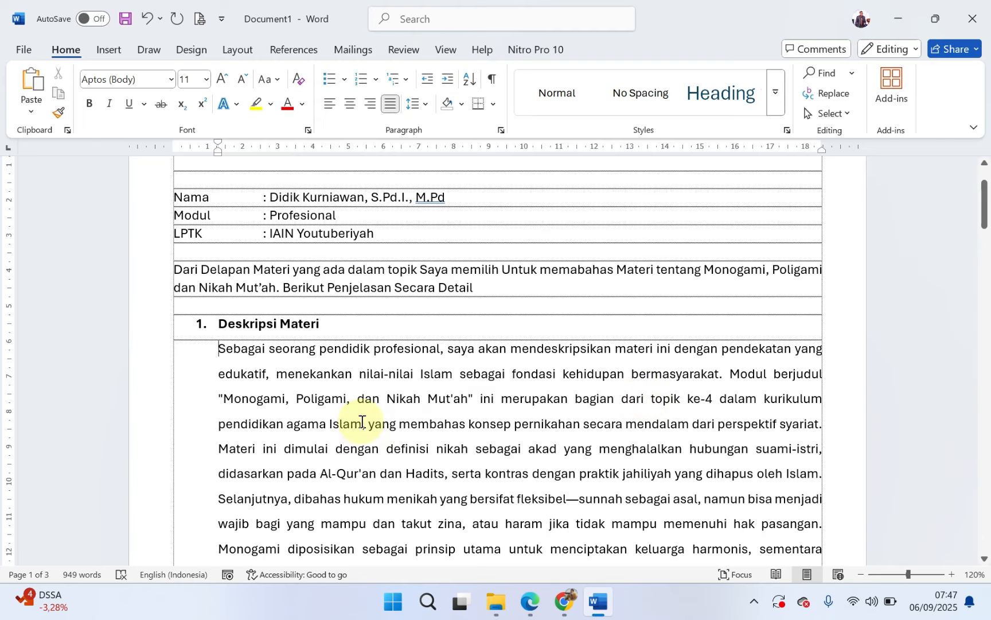
Step: In the Deskripsi Materi paragraph, replace "kurikulum pendidikan agama Islam" with "Materi PPG Dalam Jabatan Kemenag 2025 Mata Pelajaran Fikih"
left_click_drag(361, 423, 232, 424)
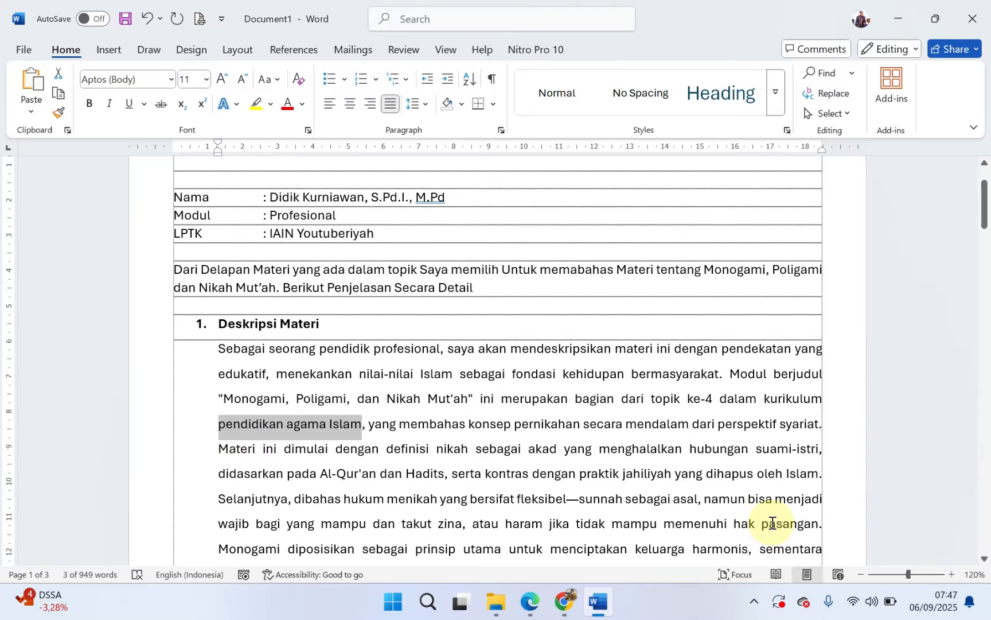
key("BackSpace")
key("BackSpace")
key("BackSpace")
key("BackSpace")
key("BackSpace")
key("BackSpace")
key("BackSpace")
key("BackSpace")
key("BackSpace")
key("BackSpace")
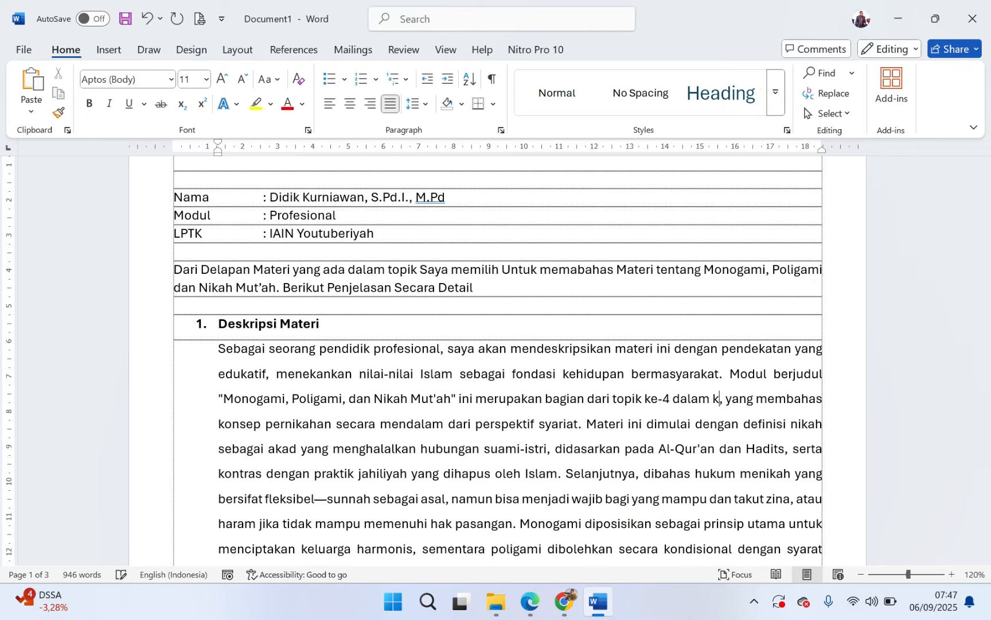
key("BackSpace")
type("Materi P")
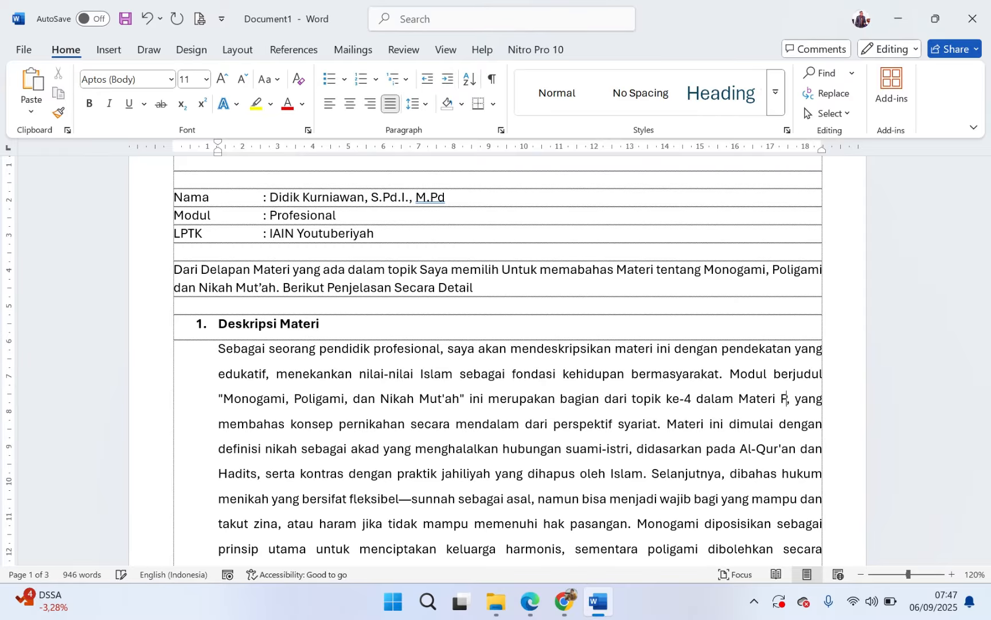
type("PG Dalam")
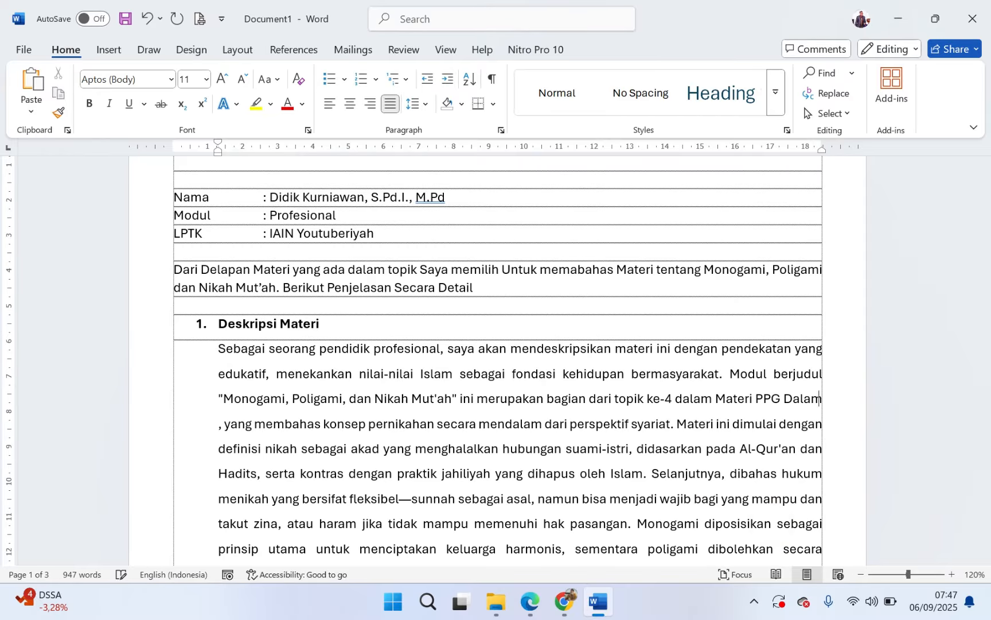
type(" Jabatan Kemenag 202")
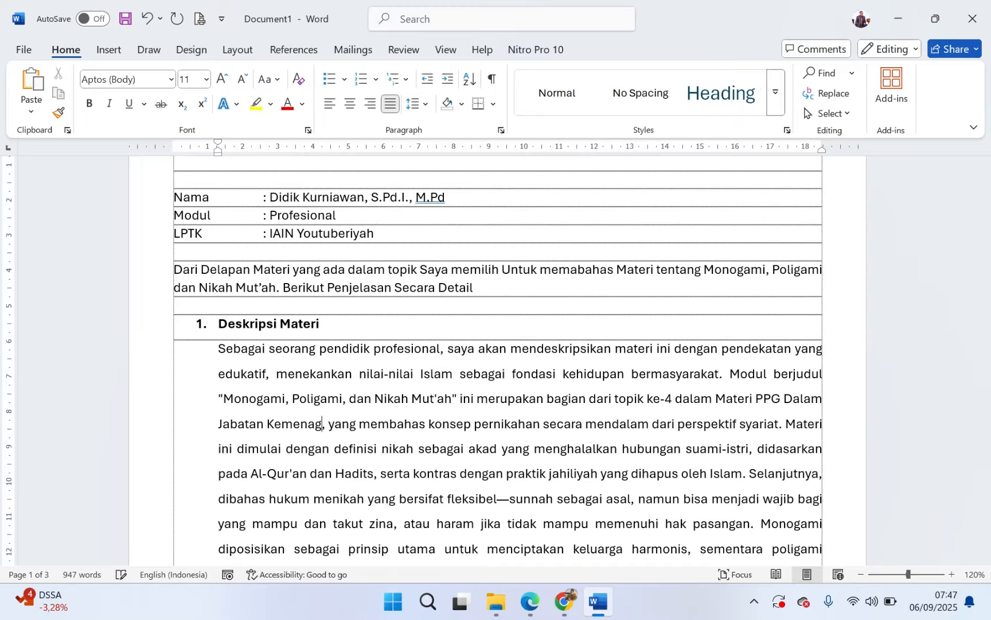
type("5 Mata Pela")
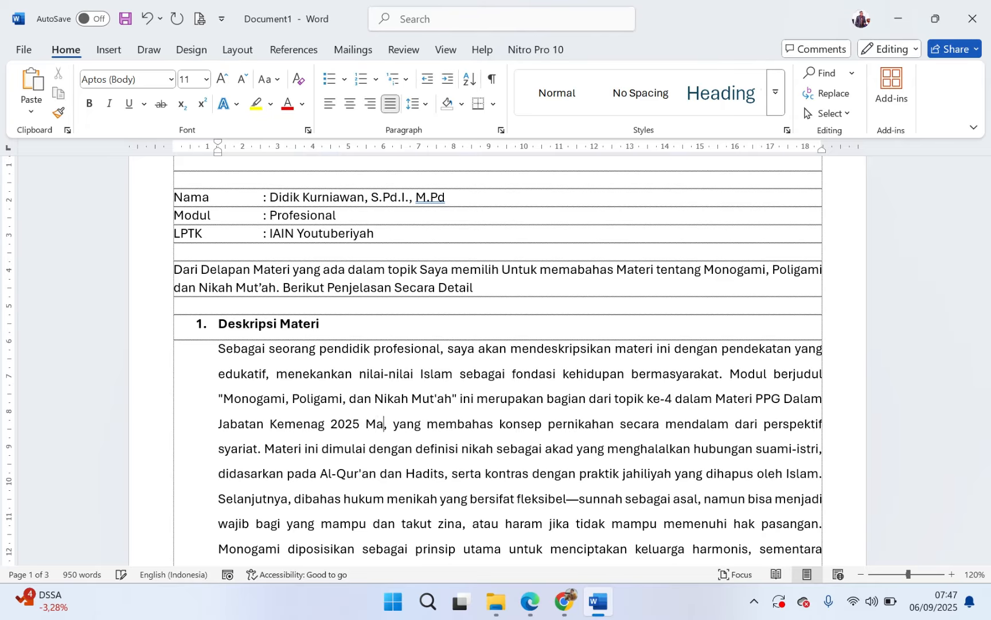
type("jaran Fik")
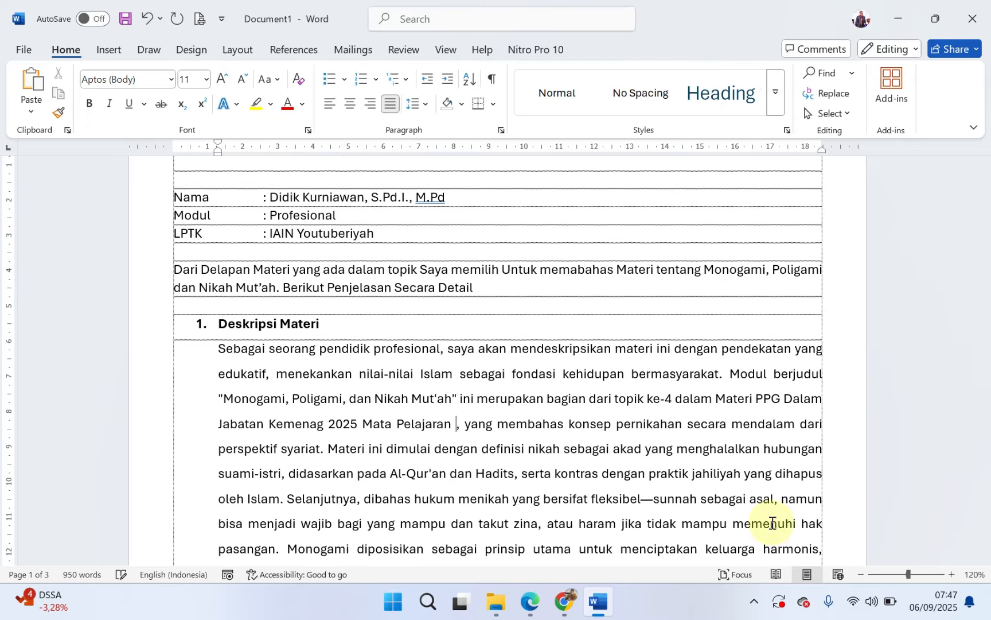
type("ih")
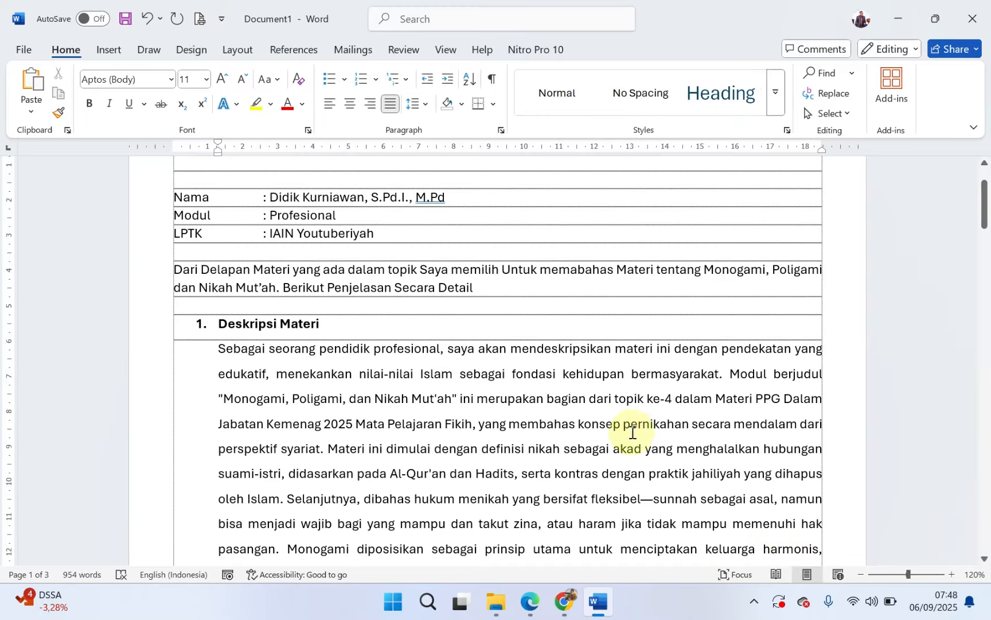
Step: Add a blank line above "2. Analisis Implementasi/Penerapan Materi", make that heading an automatically numbered item and indent the paragraph below to its text
scroll(491, 395, "down", 3)
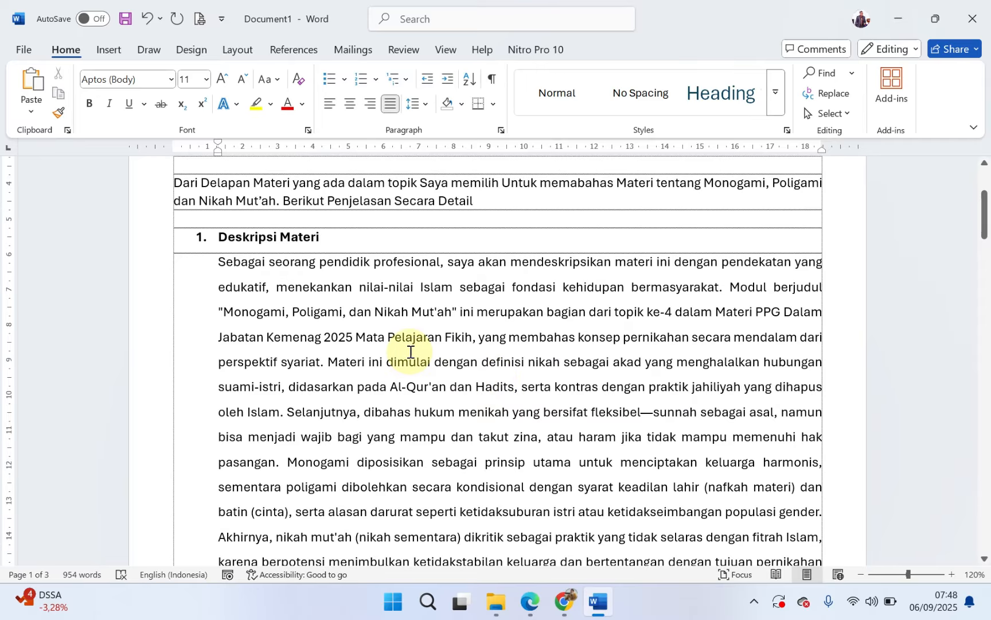
scroll(411, 352, "down", 10)
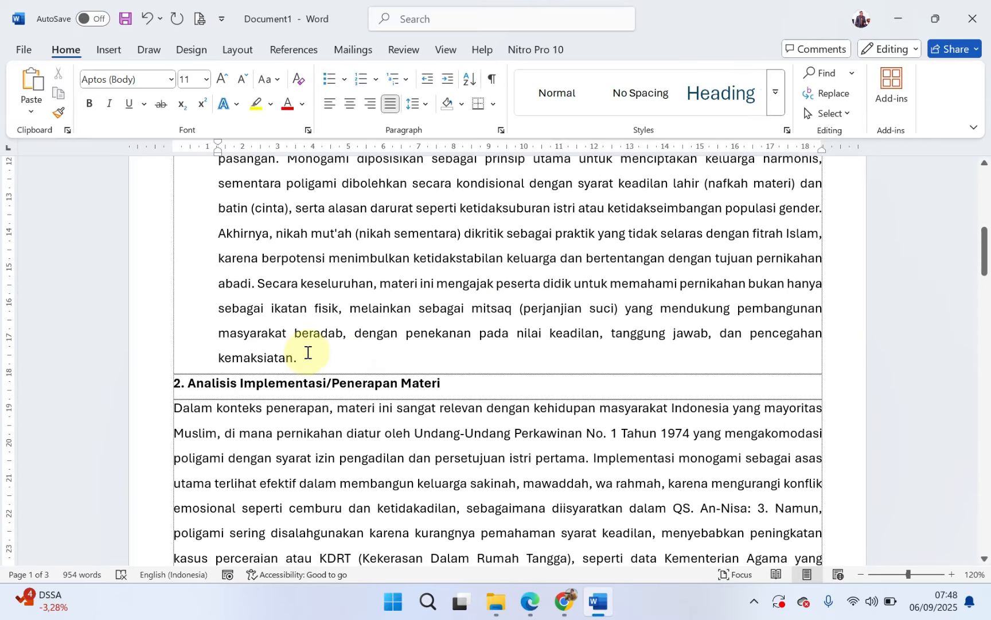
key("Return")
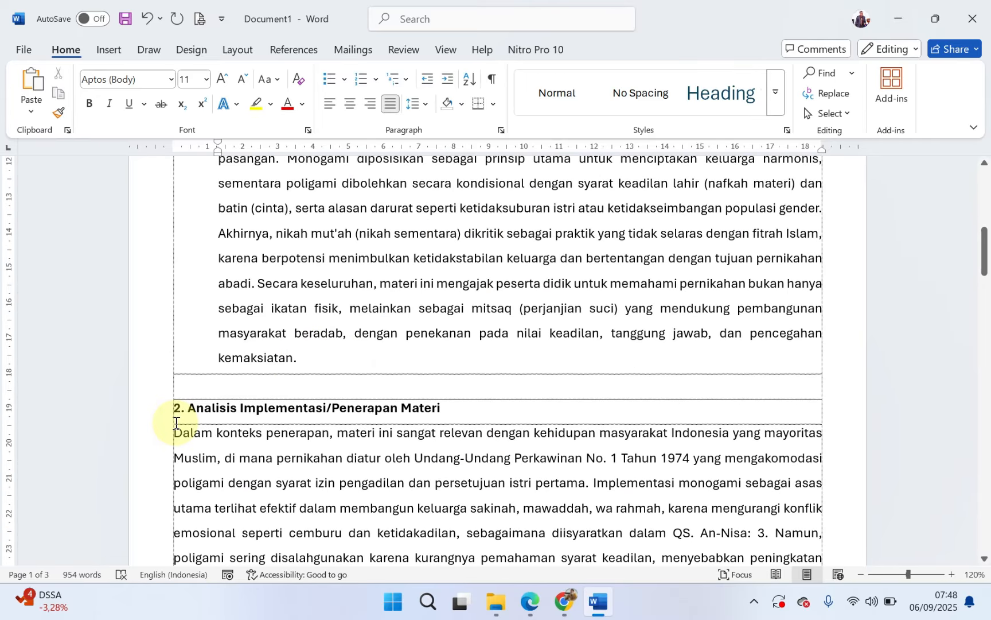
left_click(176, 430)
key("BackSpace")
key("Return")
key("BackSpace")
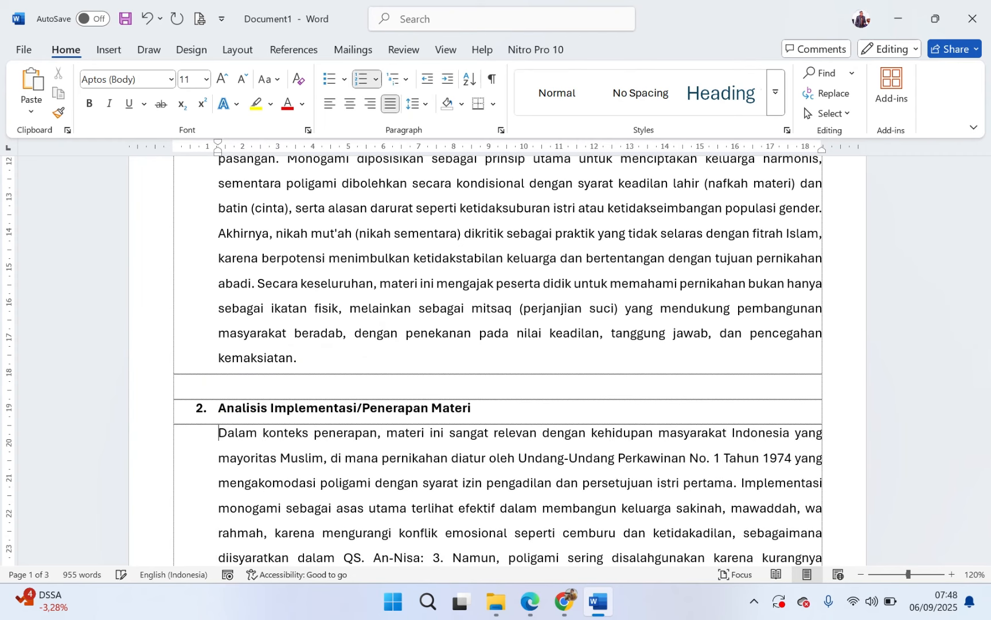
Step: Make "3. Pengalaman Praktis dari Proses Pembelajaran" an automatically numbered heading with its paragraph indented to match, and add a blank line above it
scroll(316, 318, "up", 13)
scroll(310, 394, "down", 10)
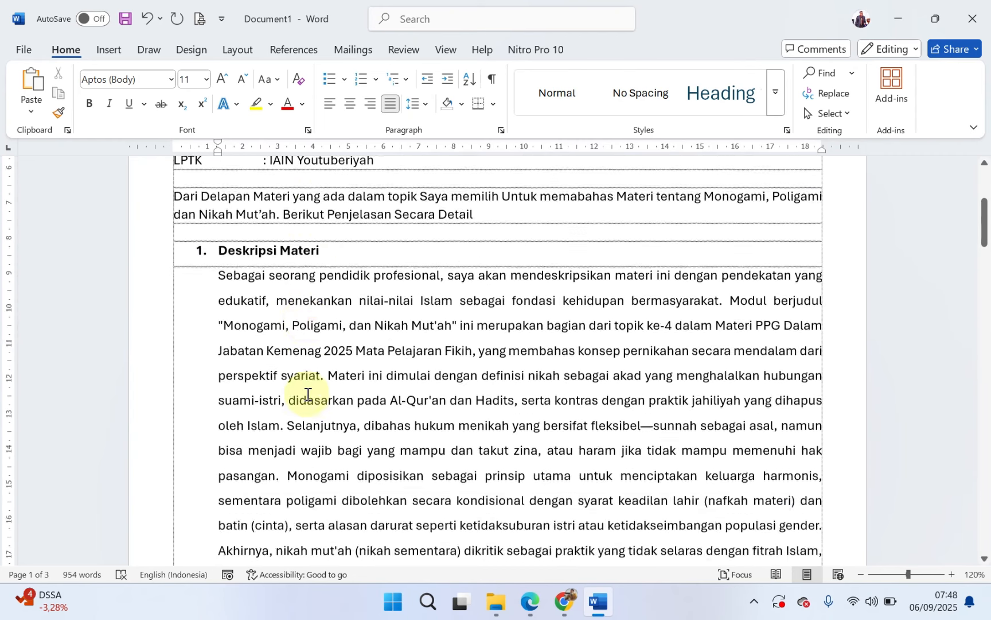
scroll(307, 395, "down", 2)
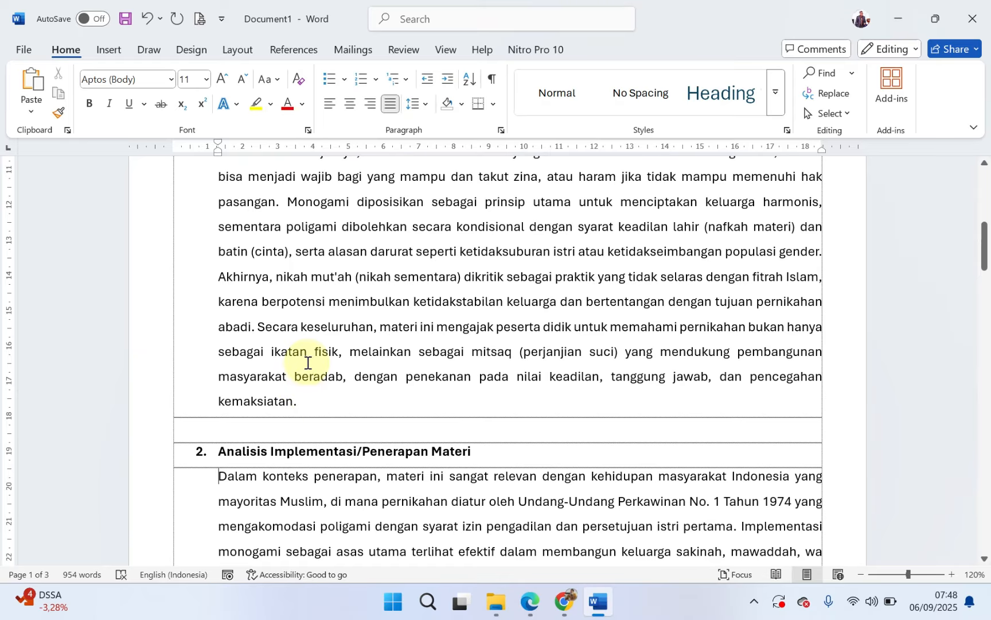
scroll(308, 362, "down", 10)
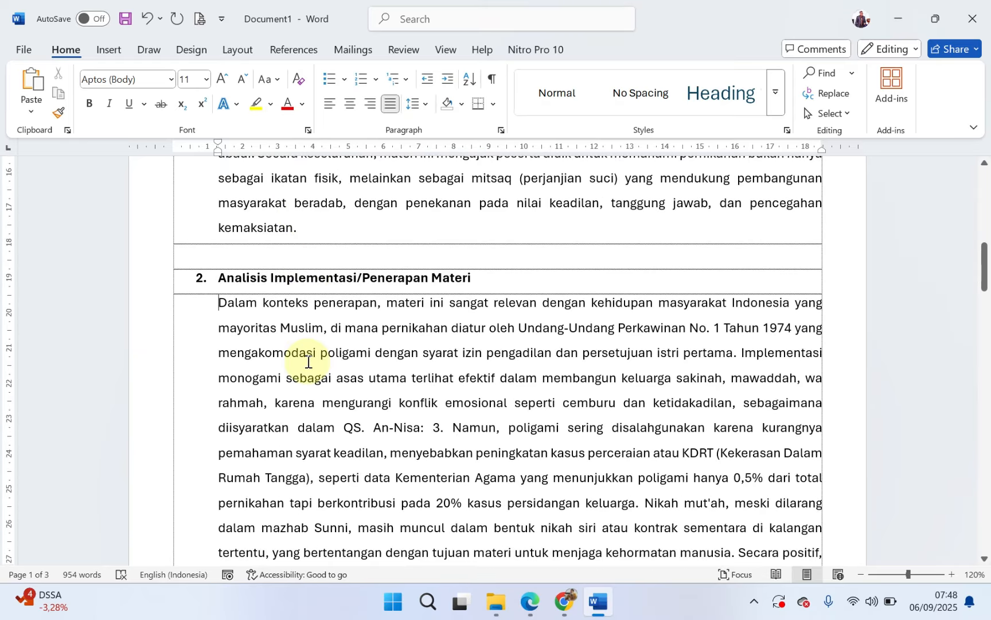
scroll(308, 360, "down", 15)
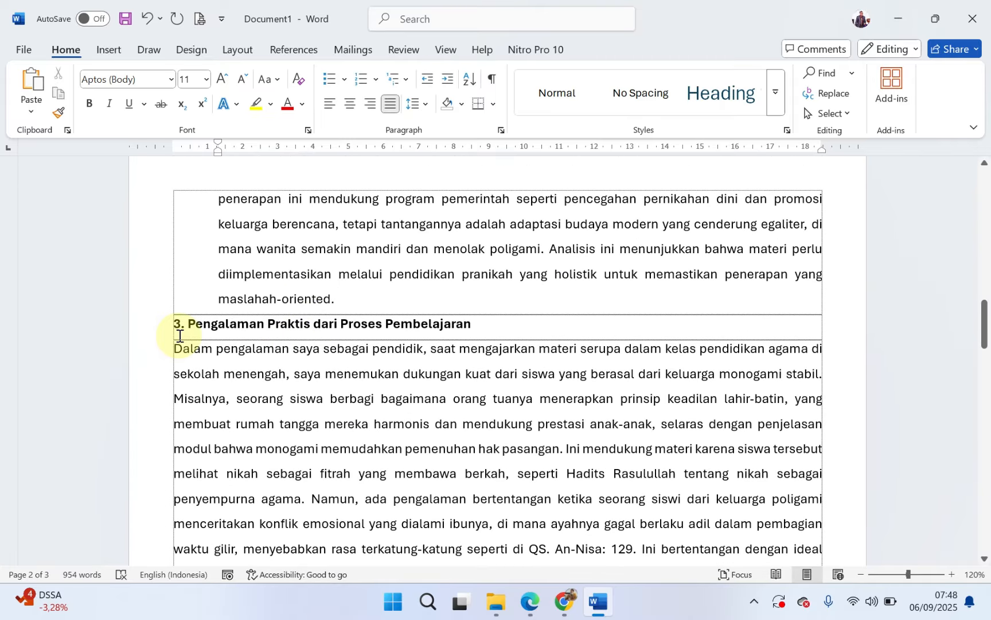
left_click(177, 349)
key("BackSpace")
key("Return")
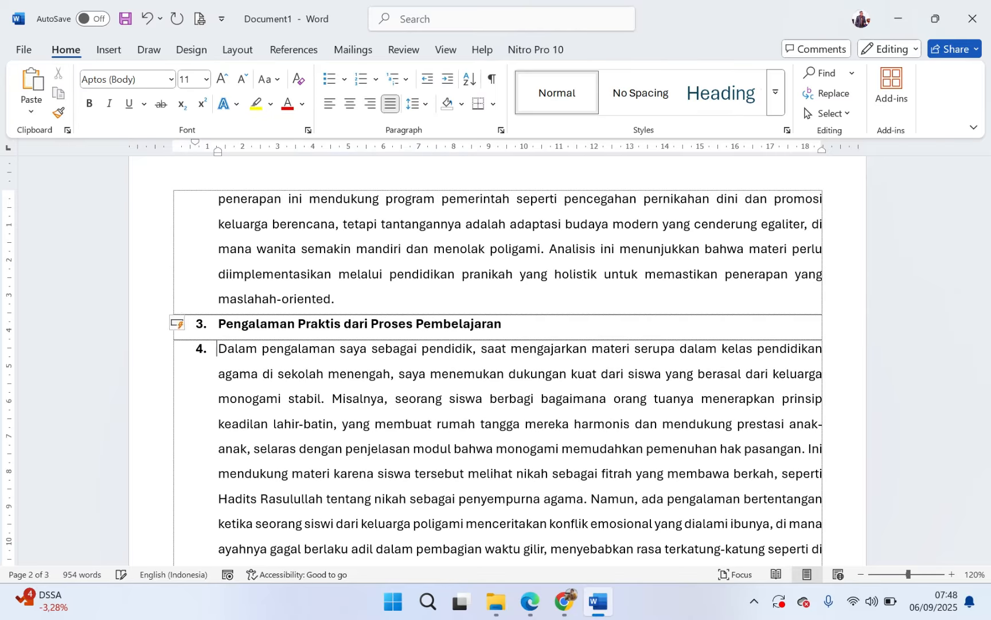
key("BackSpace")
left_click(360, 298)
key("Return")
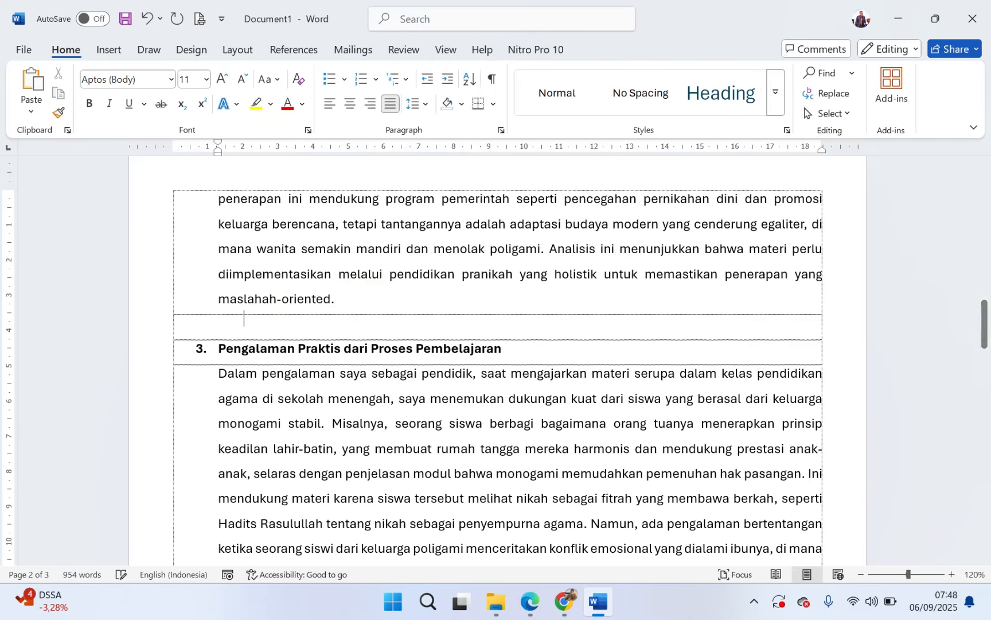
Step: Add a blank line above heading 4, "Tantangan yang Dihadapi dan Hikmah", make it an automatically numbered item and indent its paragraph to match
scroll(344, 365, "down", 3)
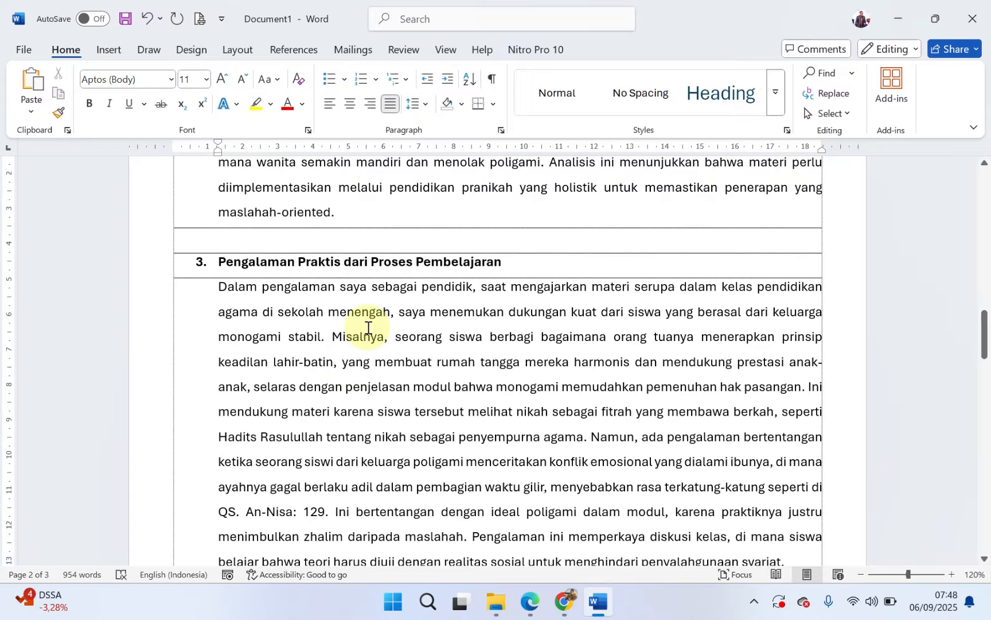
scroll(365, 324, "down", 5)
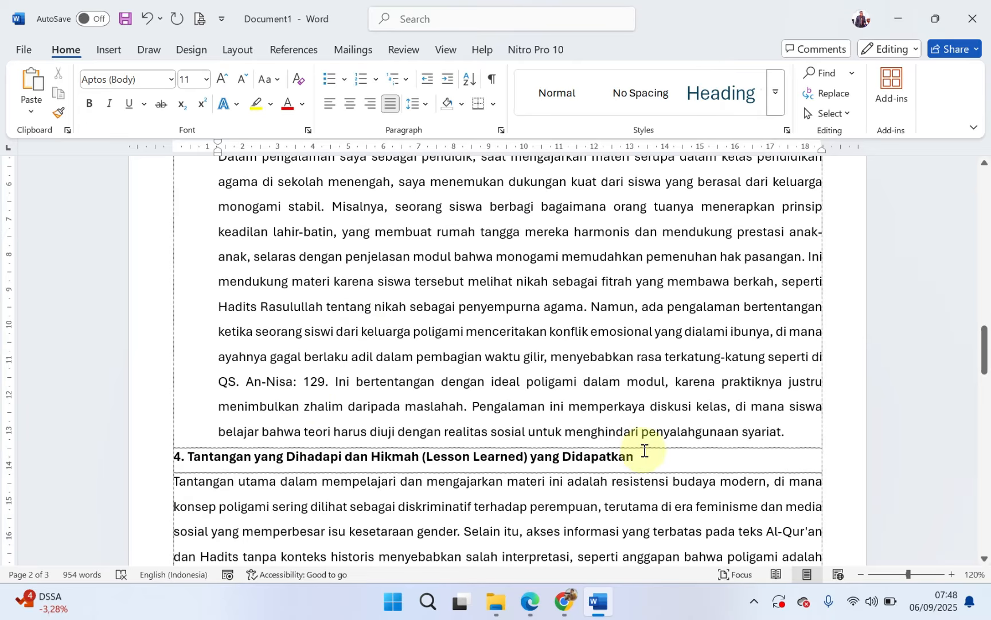
left_click(808, 429)
key("Return")
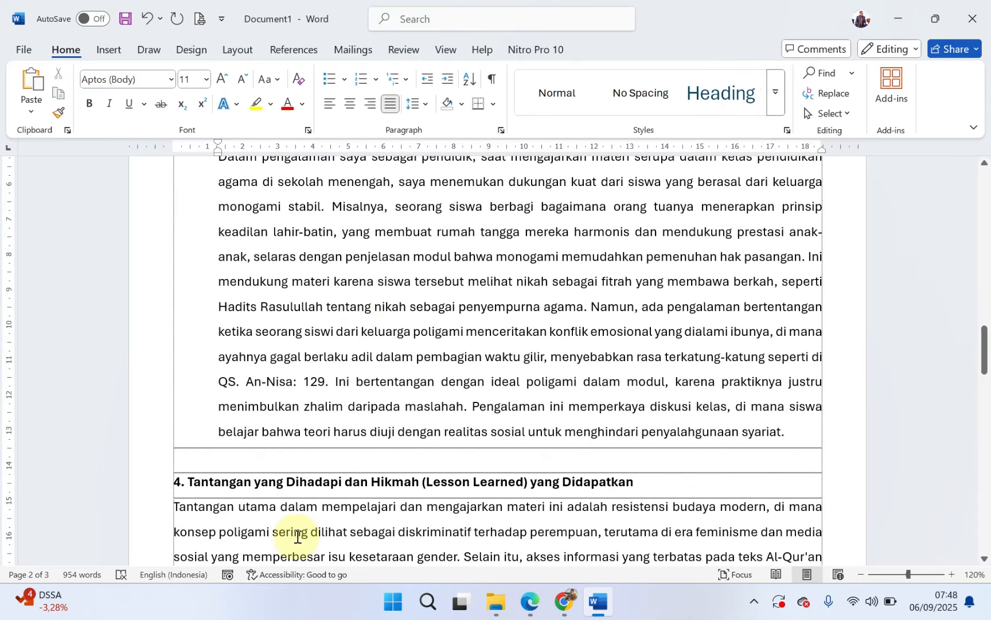
scroll(177, 431, "down", 3)
left_click(177, 417)
key("BackSpace")
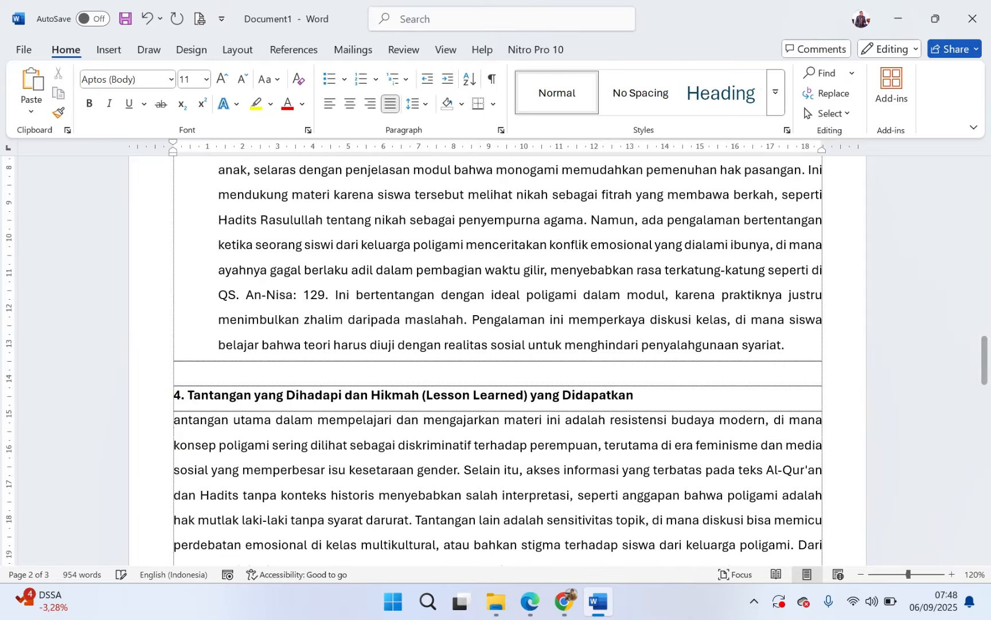
left_click(177, 418)
type("T")
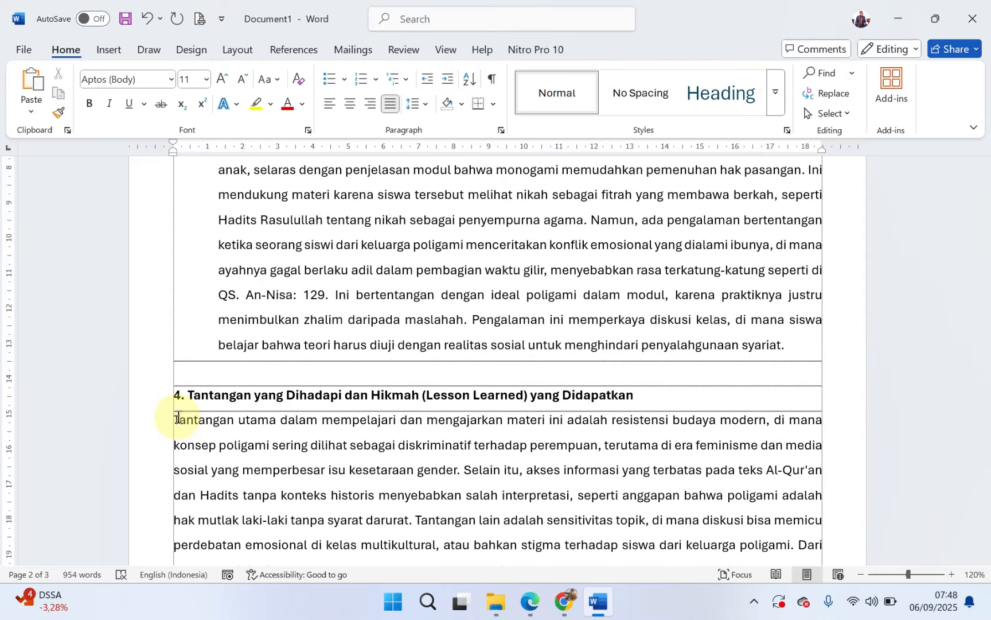
key("BackSpace")
key("Return")
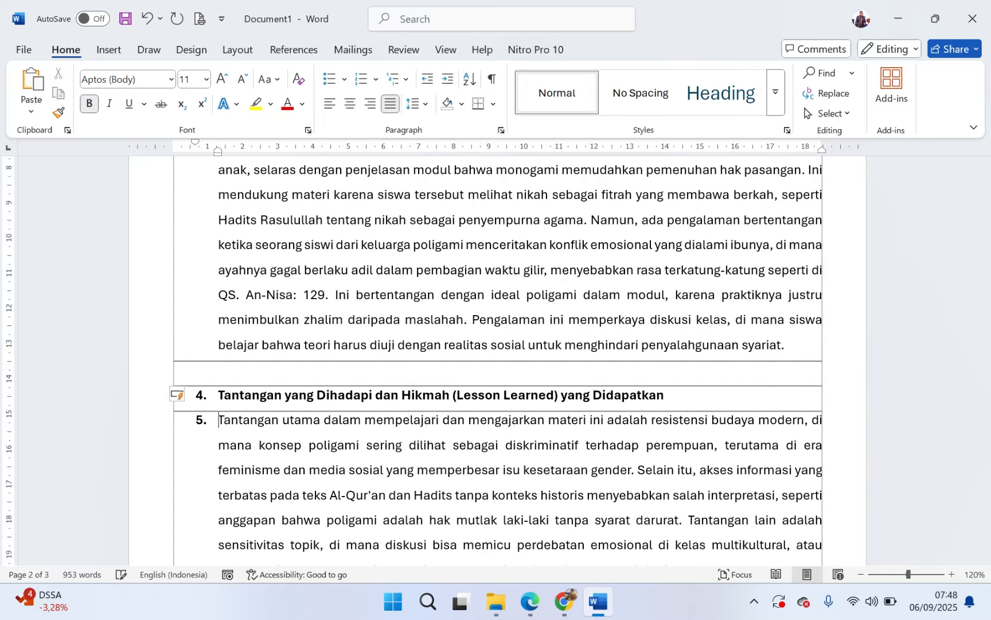
key("BackSpace")
Step: Add a blank line above "5. Rencana Aksi Penerapan Materi dalam Kegiatan Pembelajaran", number the heading automatically and indent its paragraph to the heading text
scroll(349, 452, "down", 7)
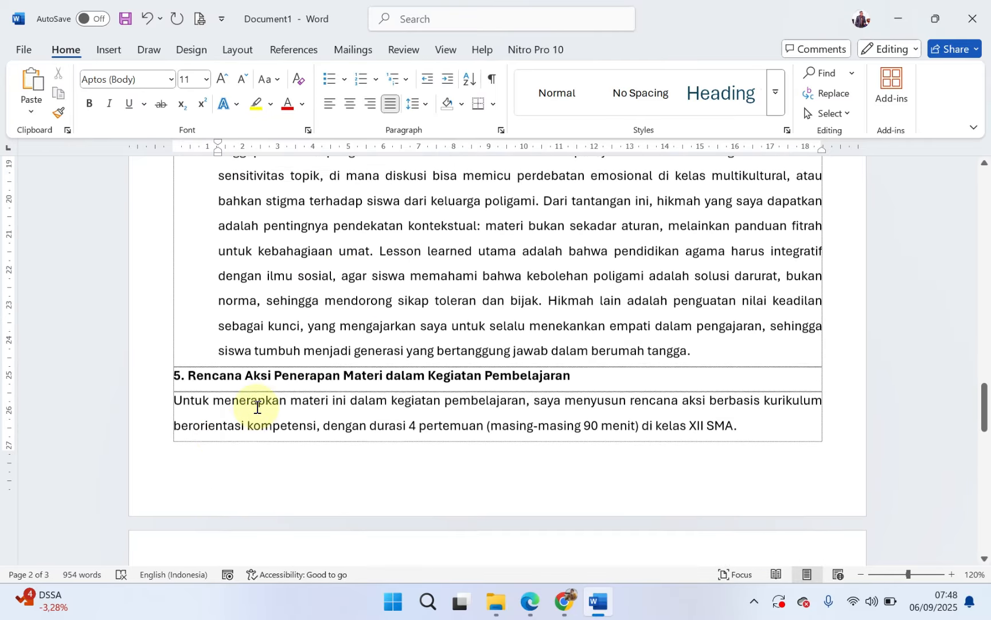
key("Return")
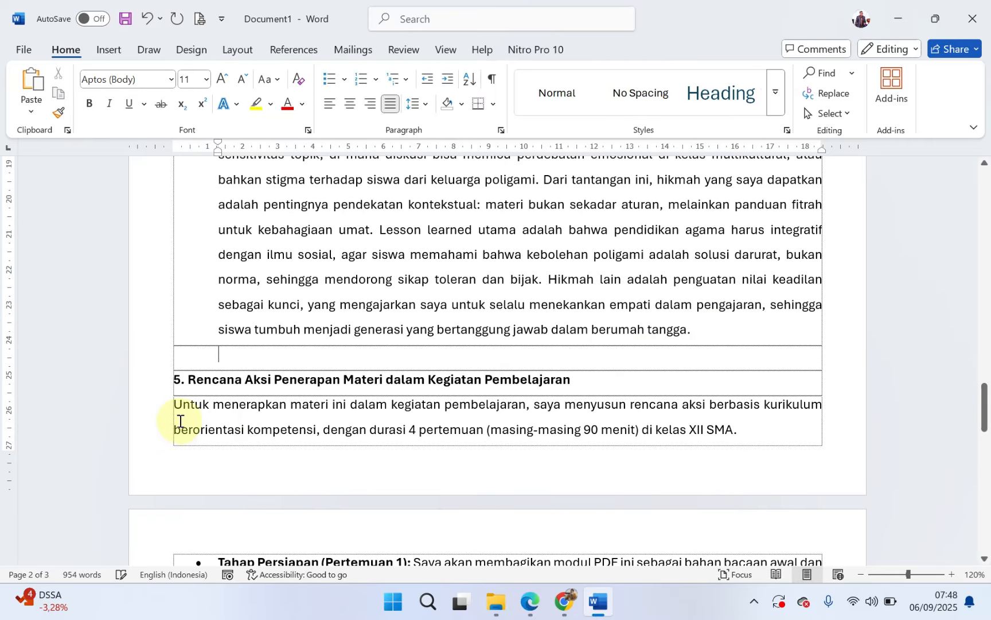
left_click(175, 405)
key("BackSpace")
key("Return")
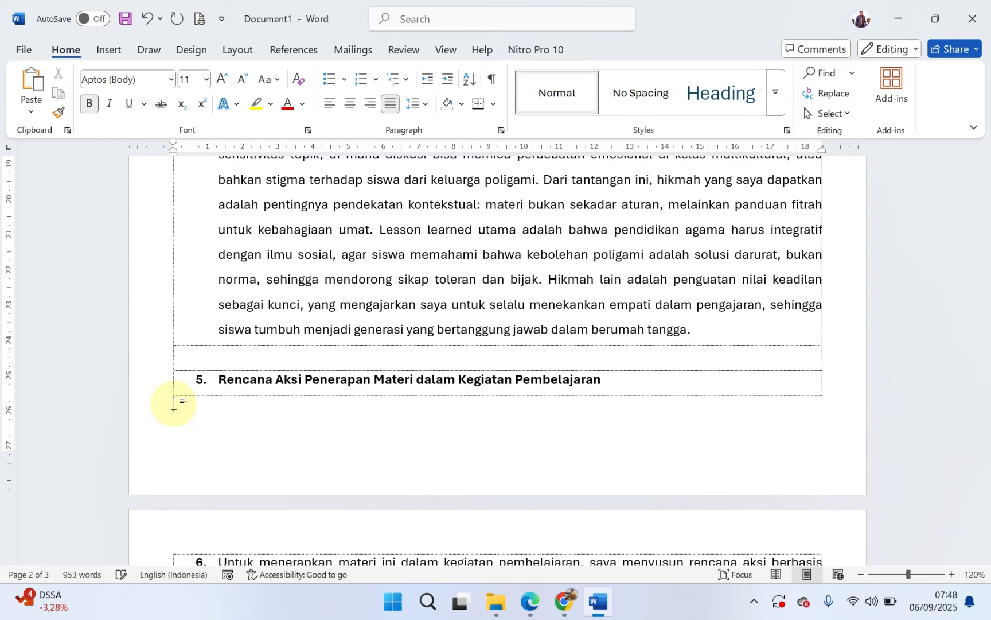
key("BackSpace")
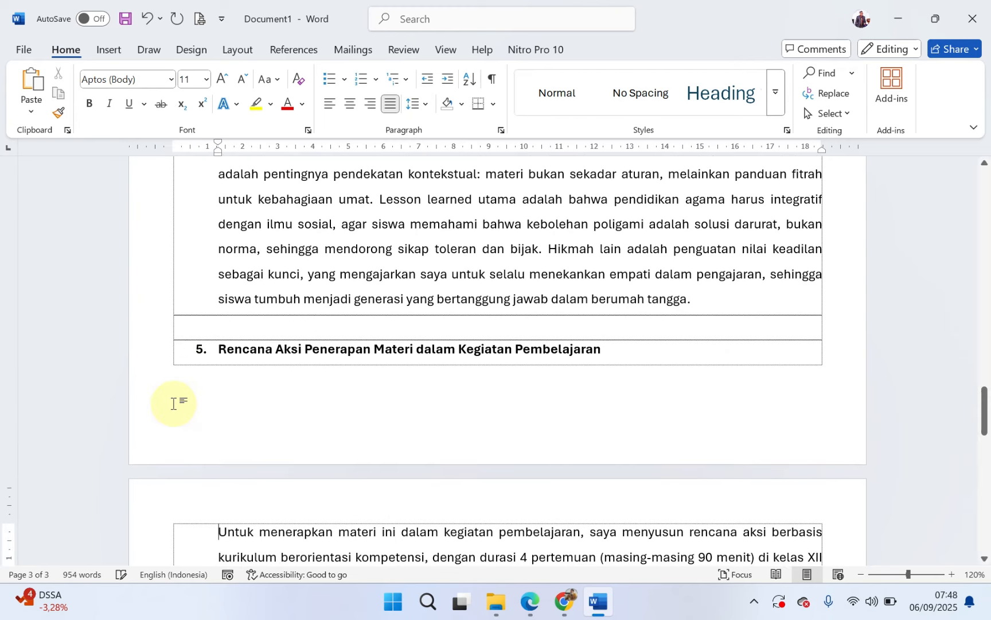
Step: Insert extra blank lines above heading 5, "Rencana Aksi Penerapan Materi", to push it onto the next page with its paragraph
left_click(234, 327)
key("Return")
key("Return")
key("Return")
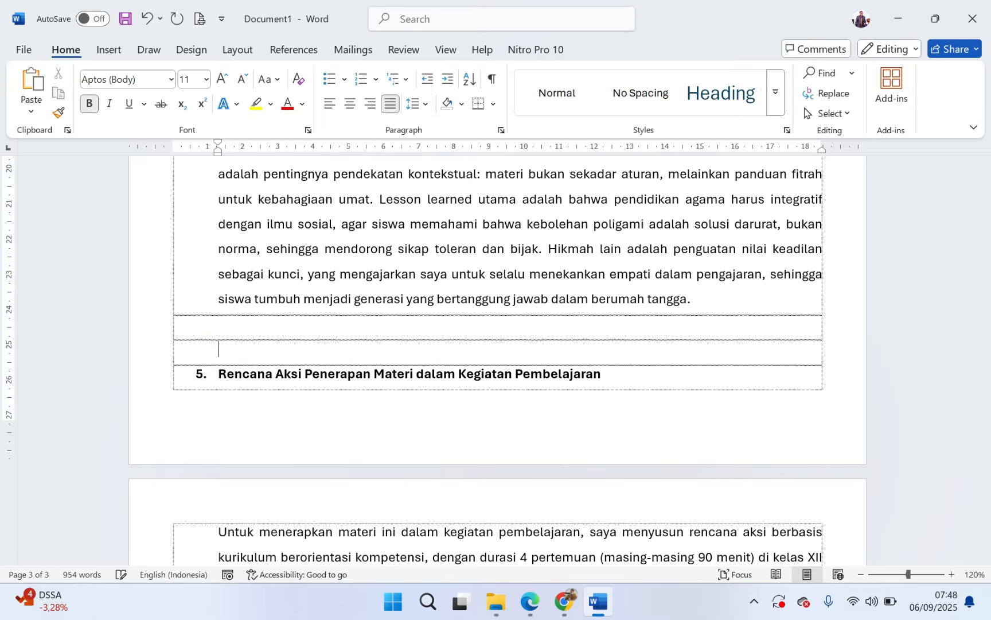
Step: Indent the bulleted Tahap items under heading 5 so the bullets line up with the paragraph above and their text sits slightly further in
scroll(279, 335, "down", 5)
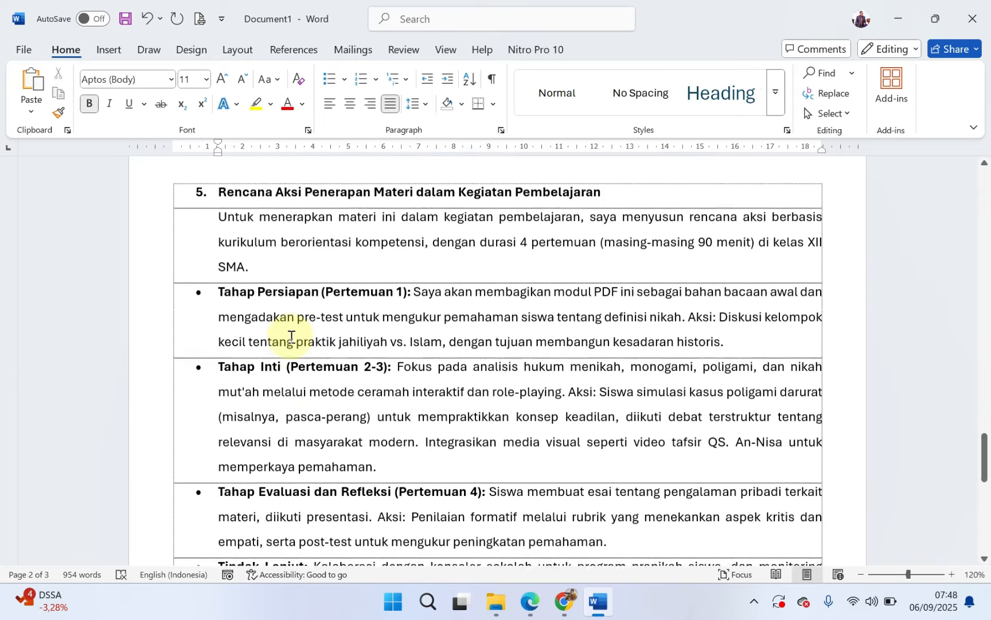
scroll(290, 322, "up", 1)
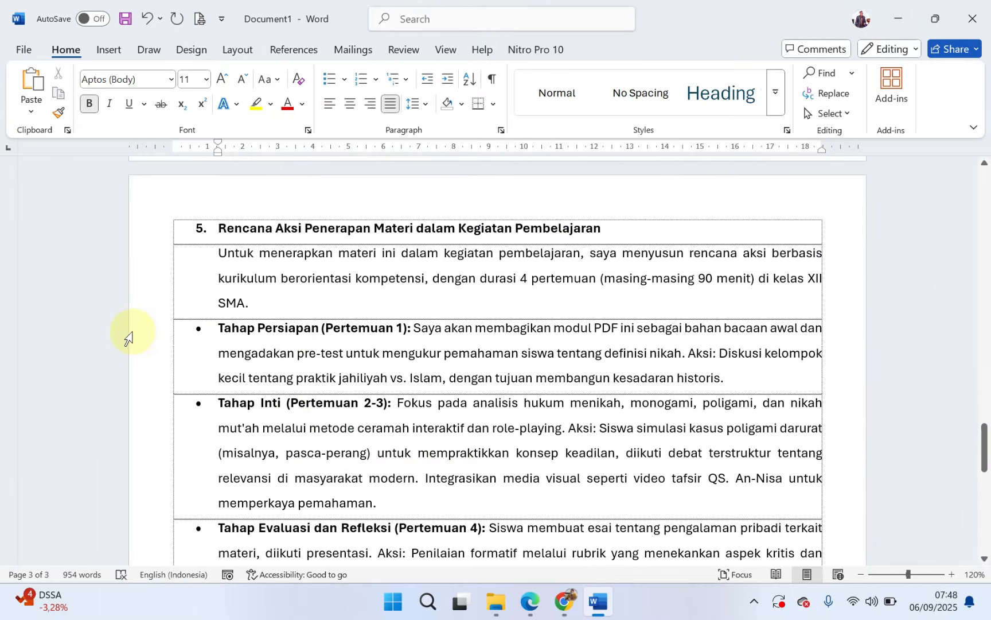
left_click_drag(128, 338, 231, 300)
scroll(259, 255, "up", 6)
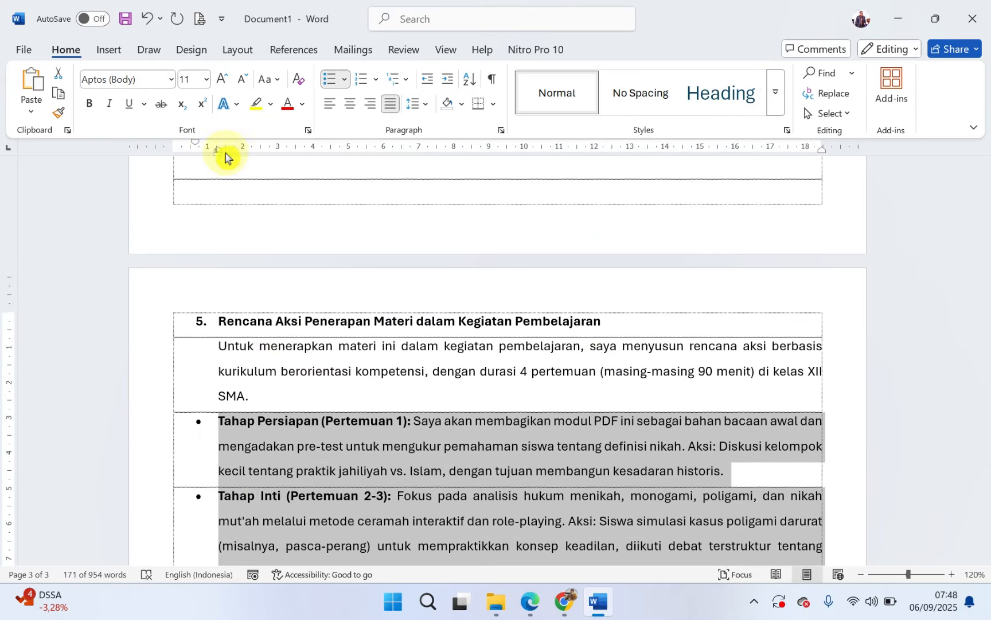
left_click_drag(218, 153, 245, 156)
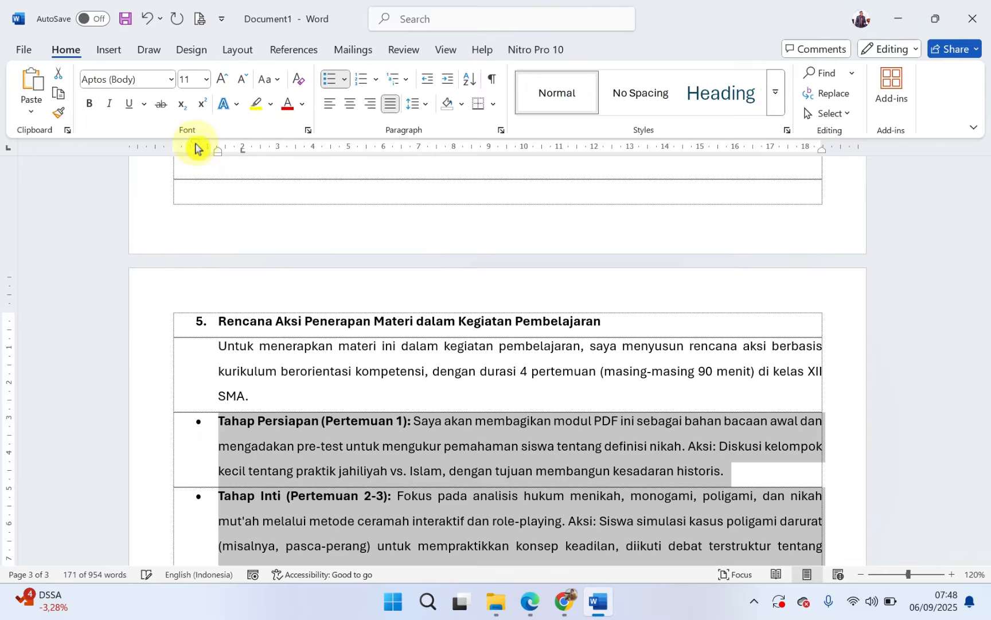
mouse_move(196, 144)
left_mouse_down()
mouse_move(243, 155)
mouse_move(232, 160)
left_mouse_up()
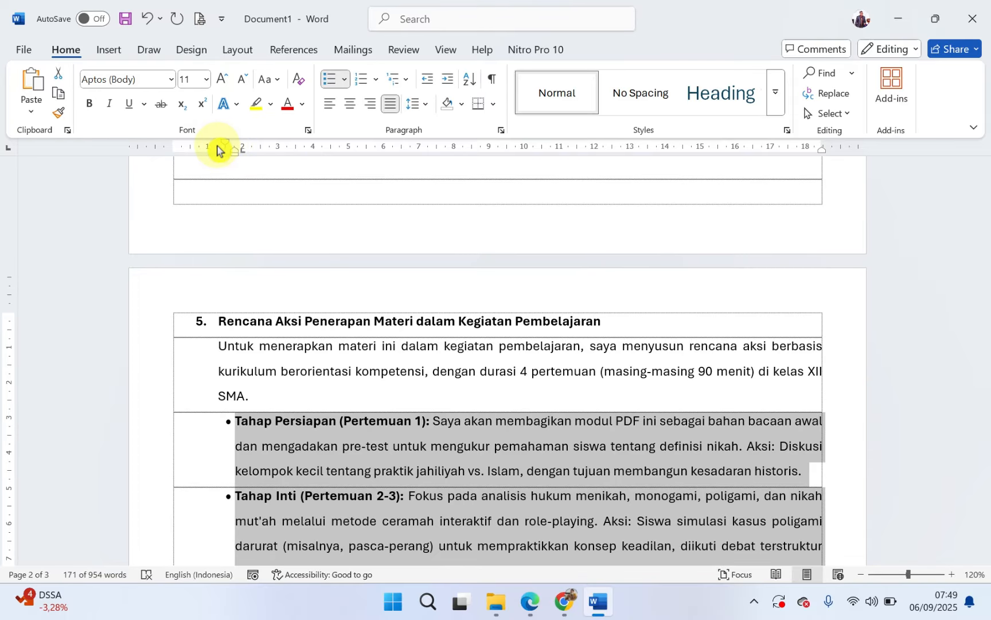
left_click_drag(221, 147, 217, 148)
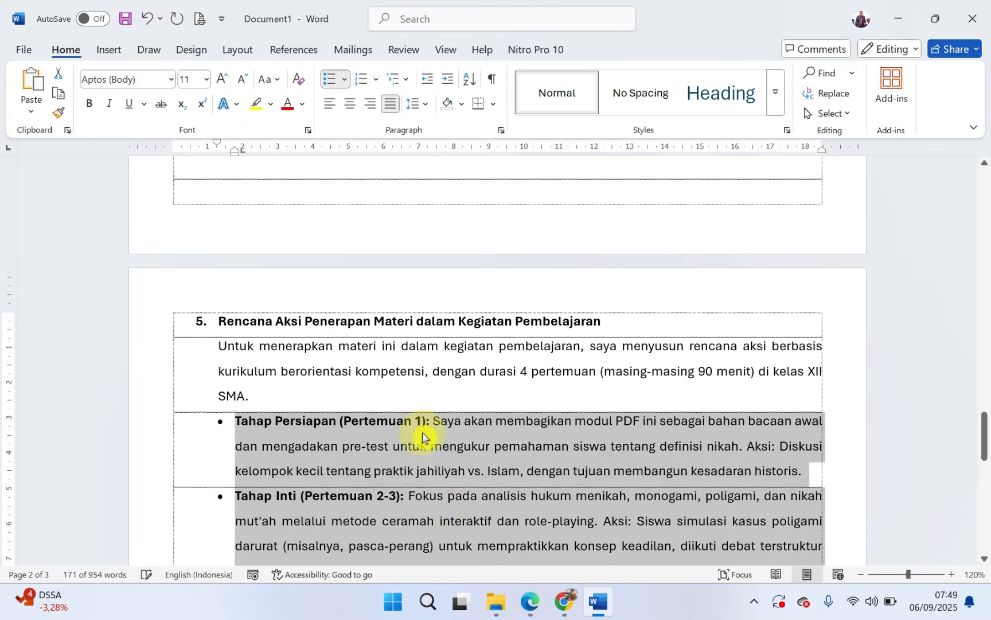
Step: Review sections 1 to 5 of the reflection, checking the headings, numbering, indents and the spacing between sections
scroll(452, 495, "down", 3)
left_click(403, 385)
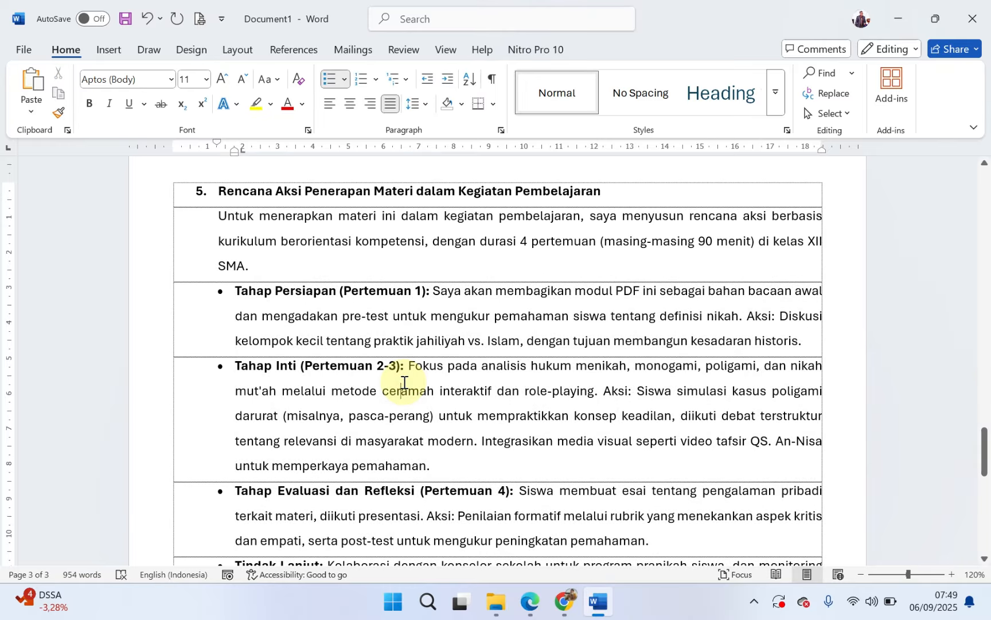
scroll(396, 383, "up", 10)
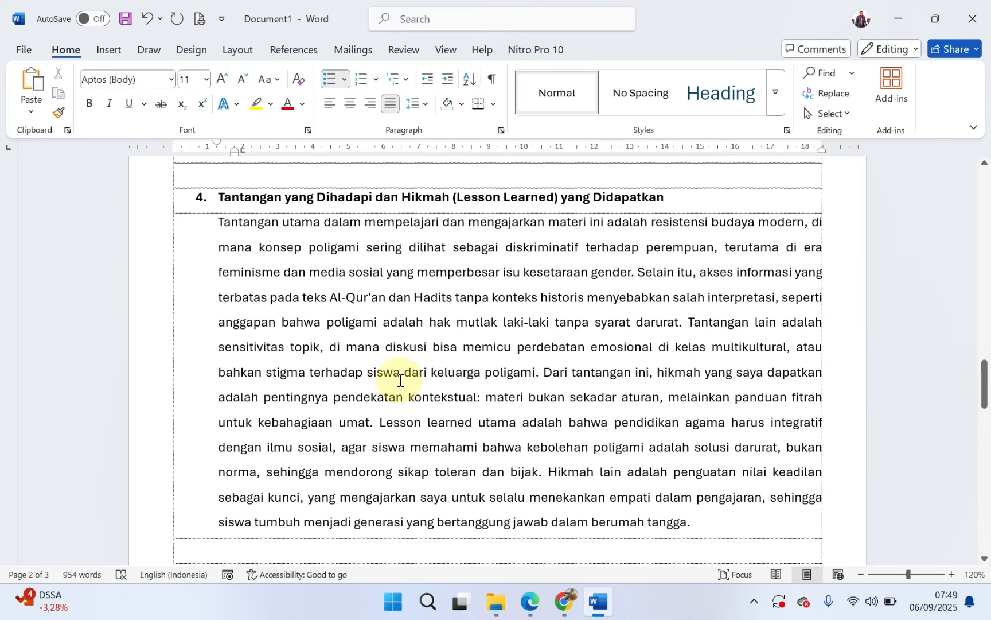
scroll(400, 380, "down", 13)
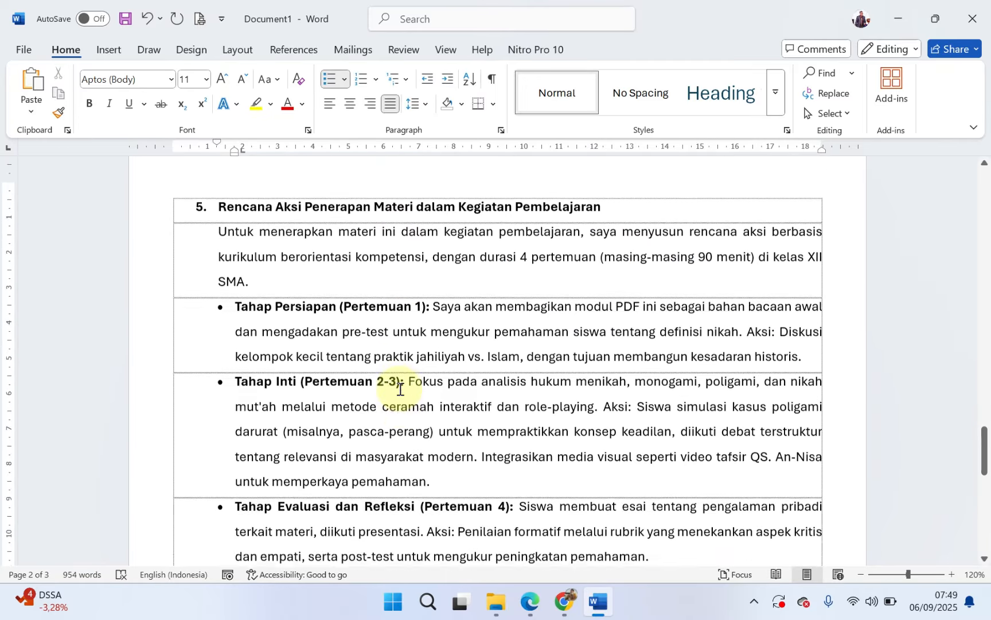
scroll(400, 389, "down", 4)
scroll(400, 389, "up", 5)
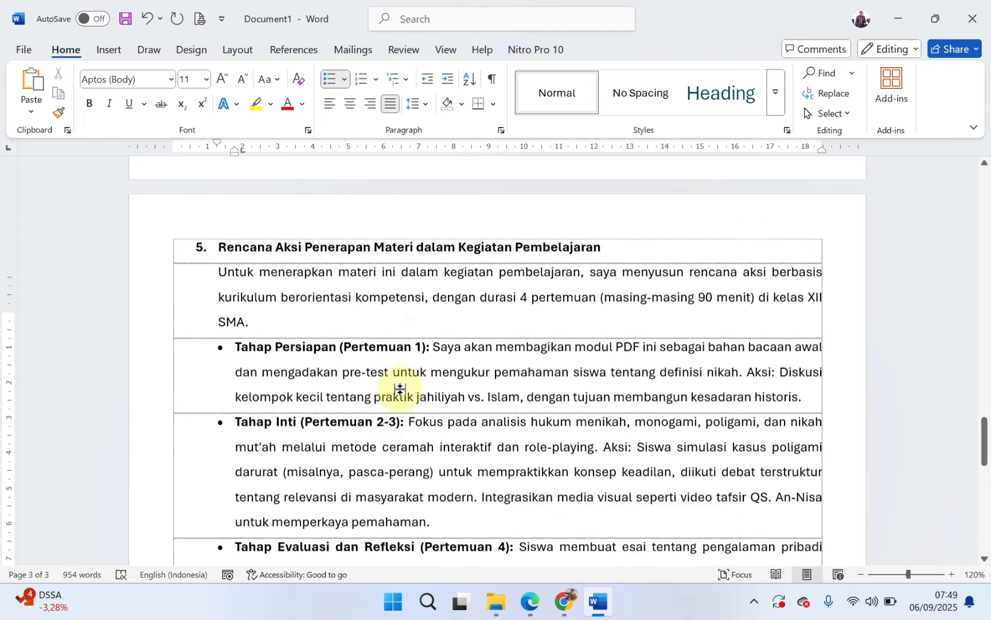
scroll(400, 389, "up", 15)
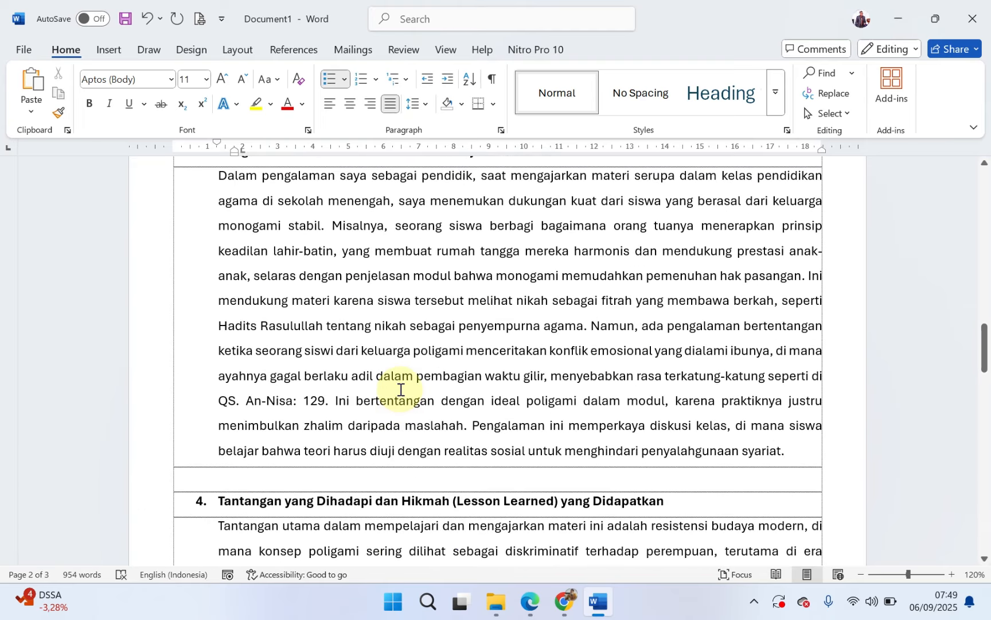
scroll(400, 389, "up", 12)
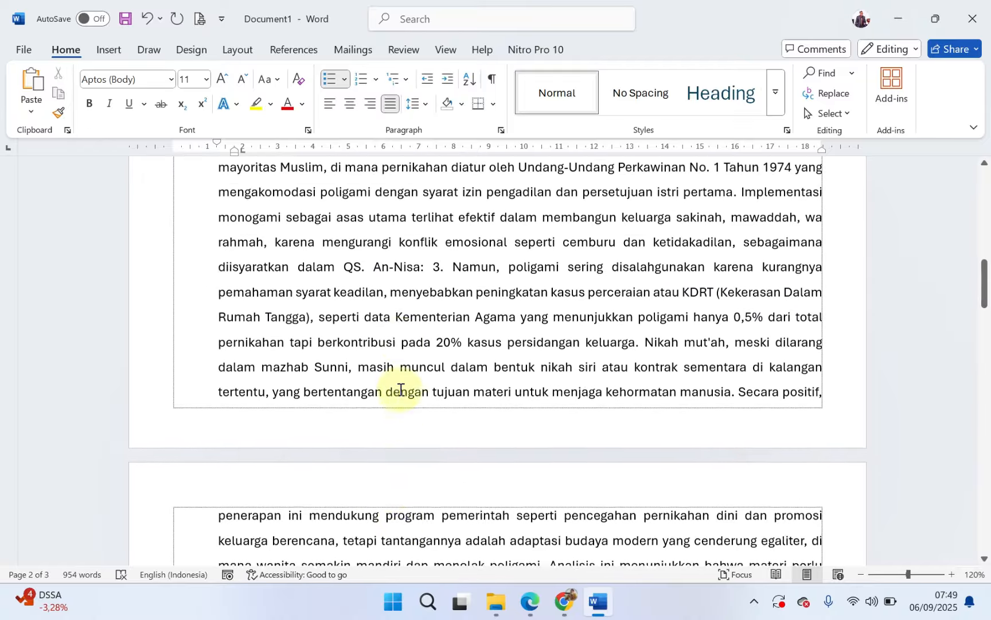
scroll(400, 389, "up", 1)
scroll(400, 389, "up", 10)
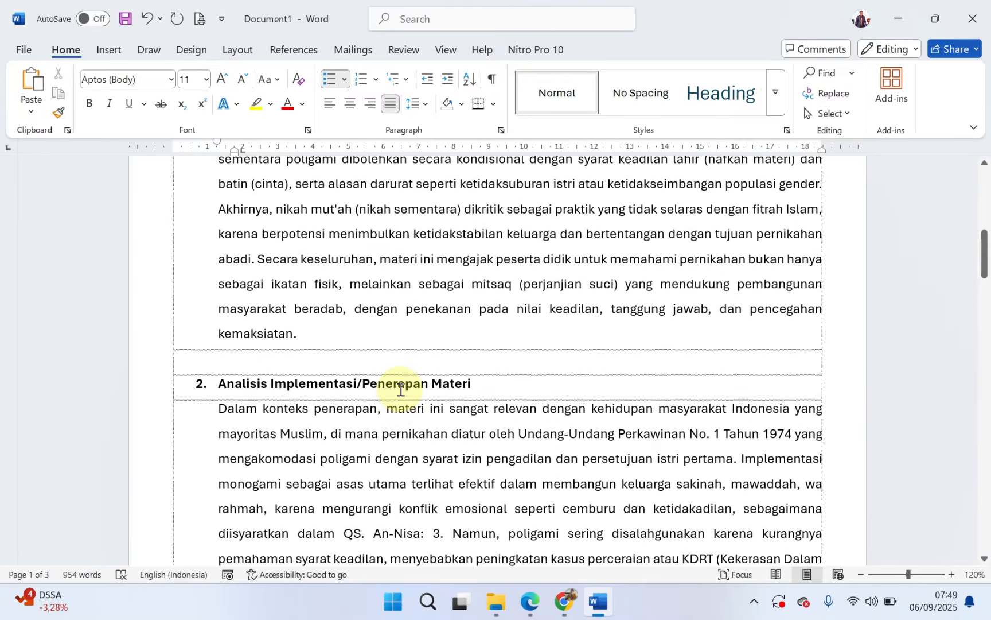
scroll(400, 389, "down", 20)
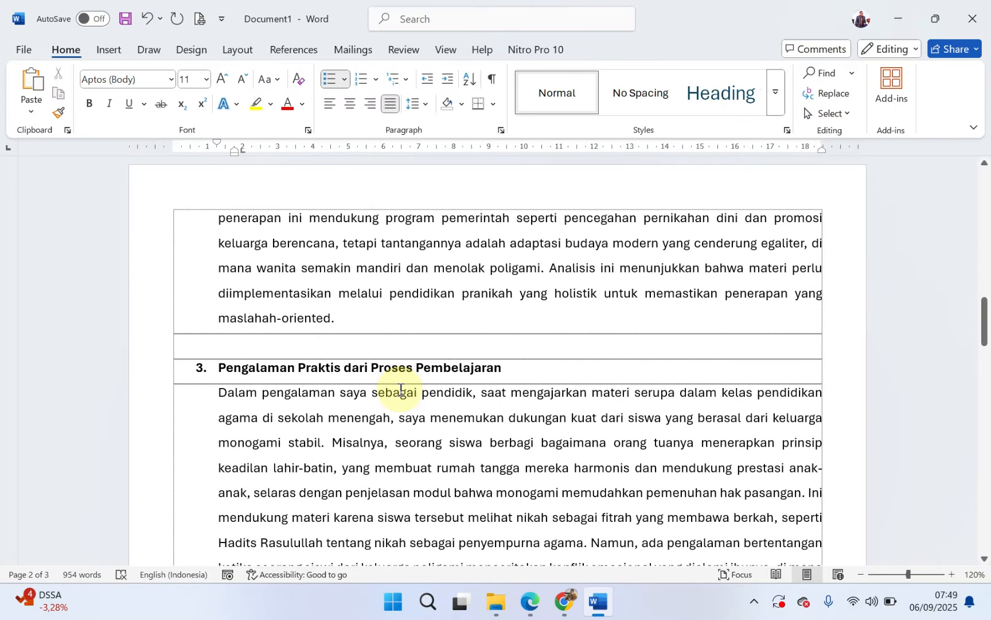
scroll(399, 389, "down", 3)
scroll(400, 389, "down", 5)
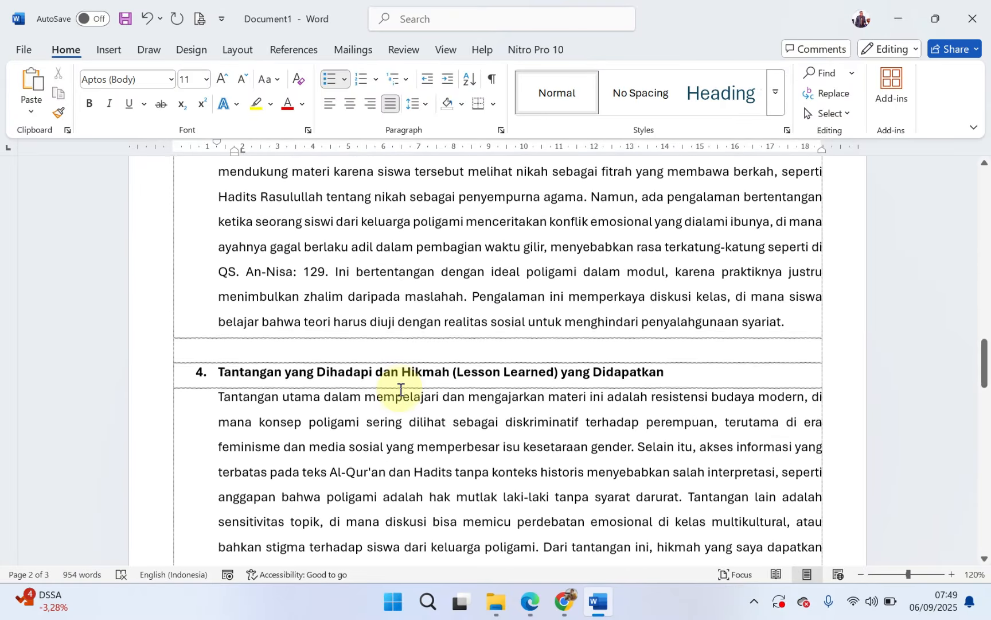
scroll(400, 389, "down", 10)
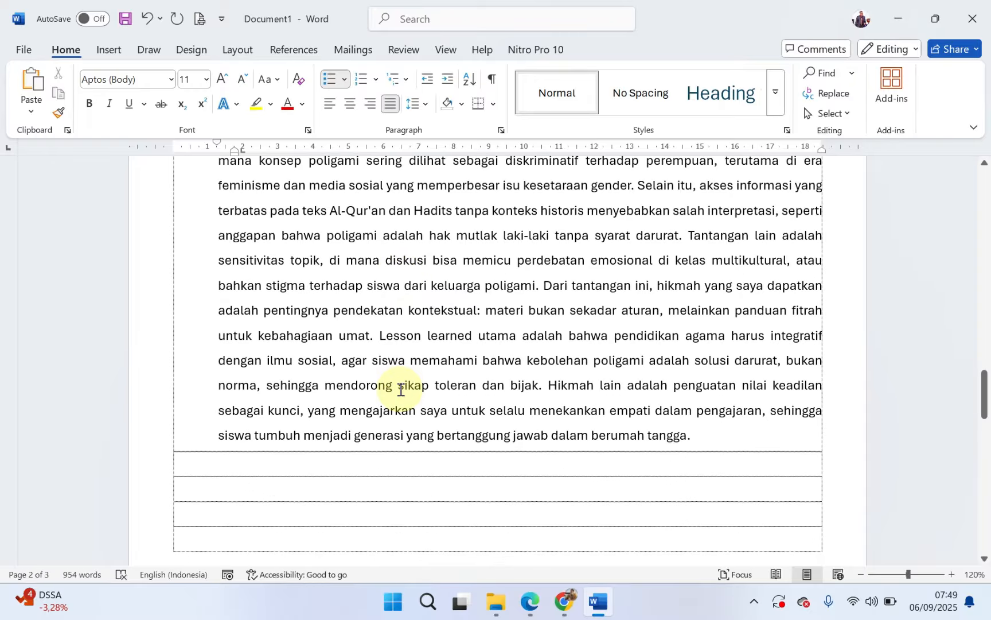
scroll(400, 389, "down", 1)
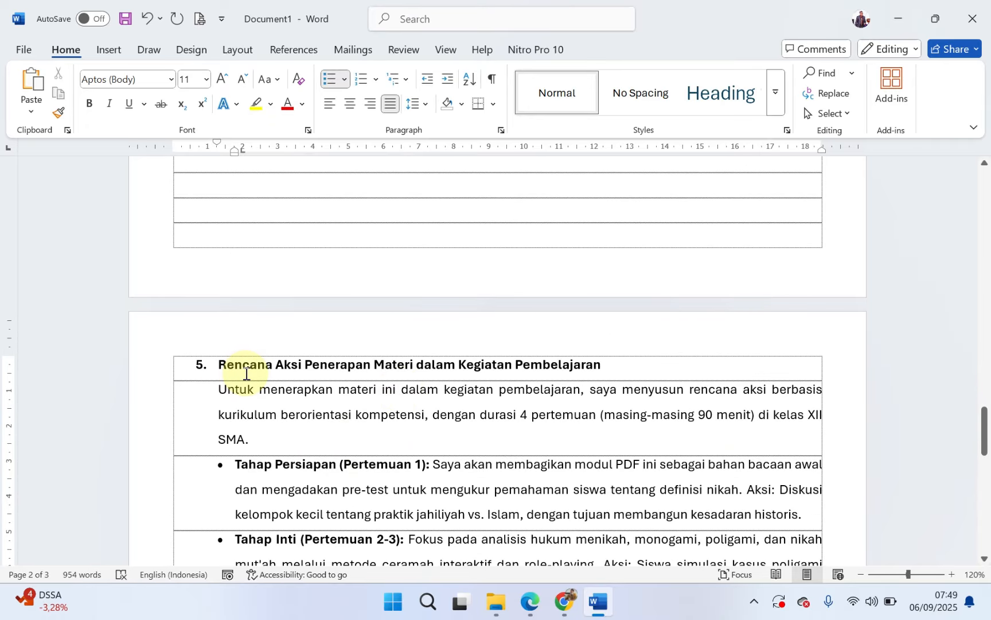
Step: Replace "SMA." at the end of the paragraph under heading 5 with "MAN 1 Lampung Timur Tahun Pelajaran 2025/2026"
scroll(394, 407, "down", 2)
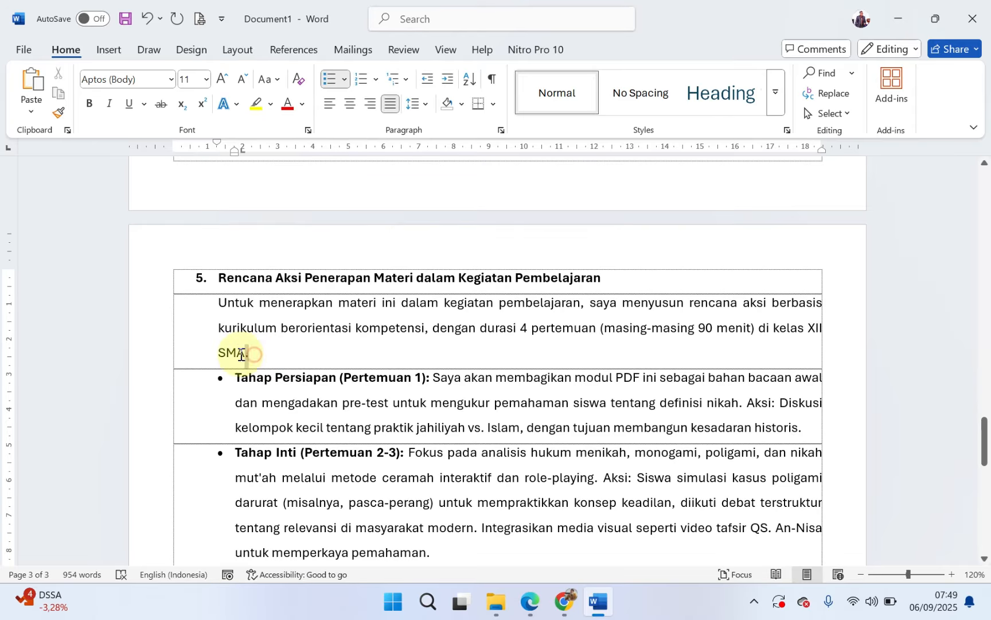
left_click_drag(241, 354, 221, 351)
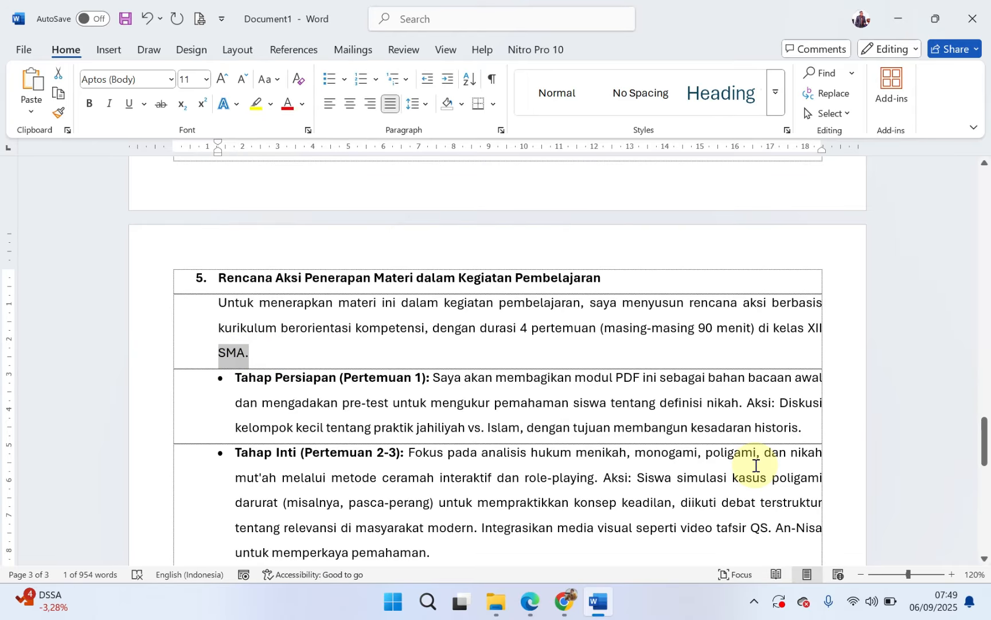
type("MAN 1 Lampung")
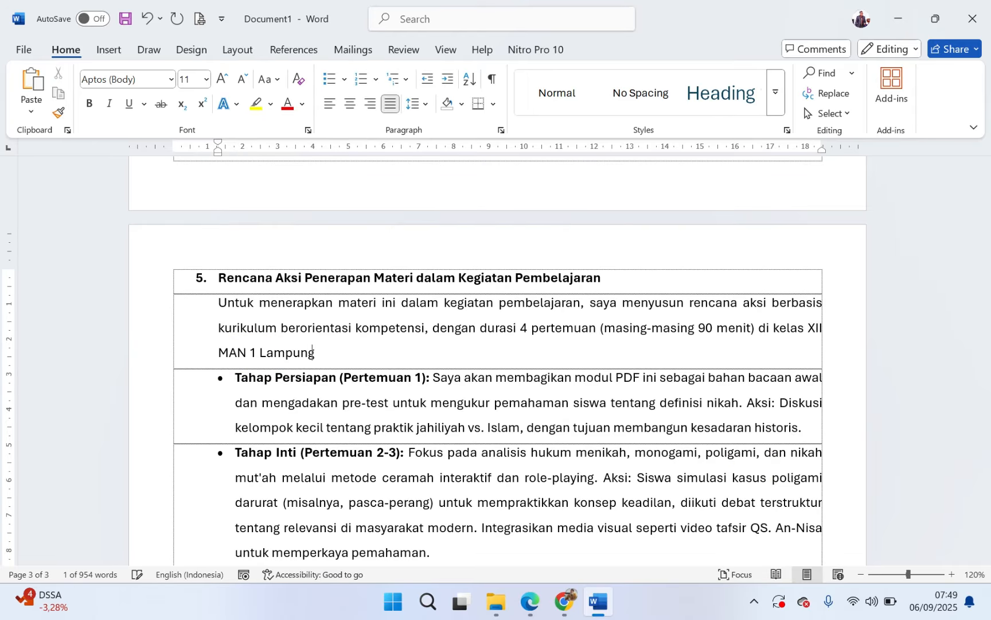
type(" Timur Tahun Pelajaran 2025/2026")
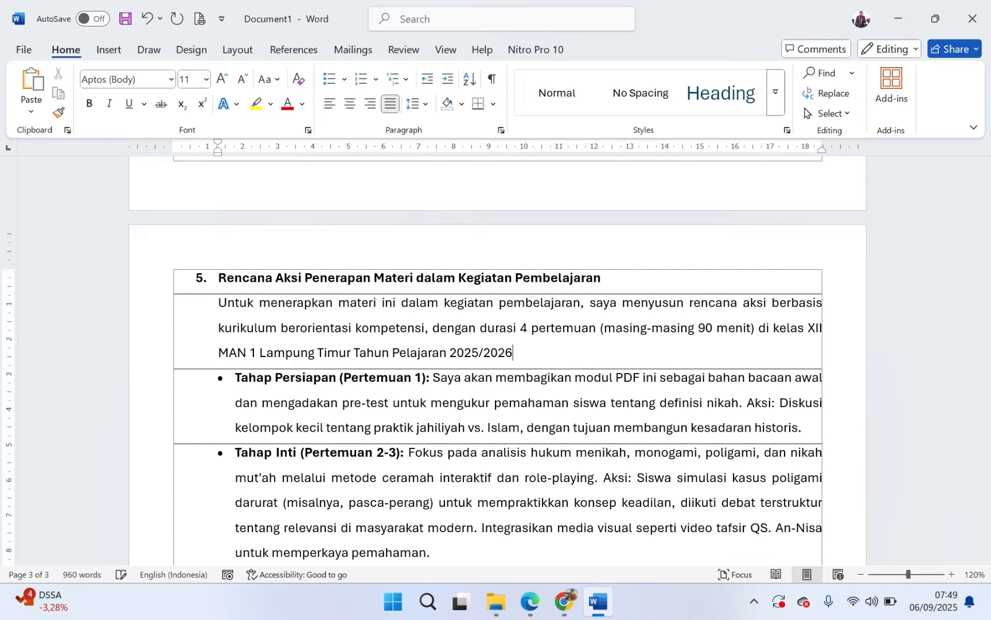
Step: Change the word "Pelajaran" to "Ajaran" in the school-year phrase that ends the paragraph under heading 5
left_click(406, 352)
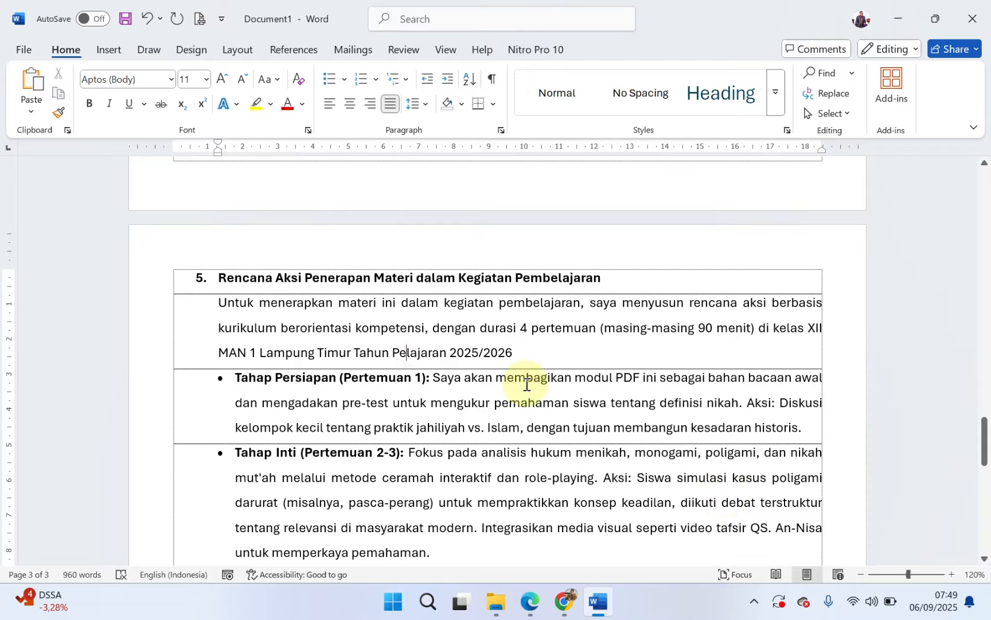
key("BackSpace")
key("BackSpace")
type("Aj")
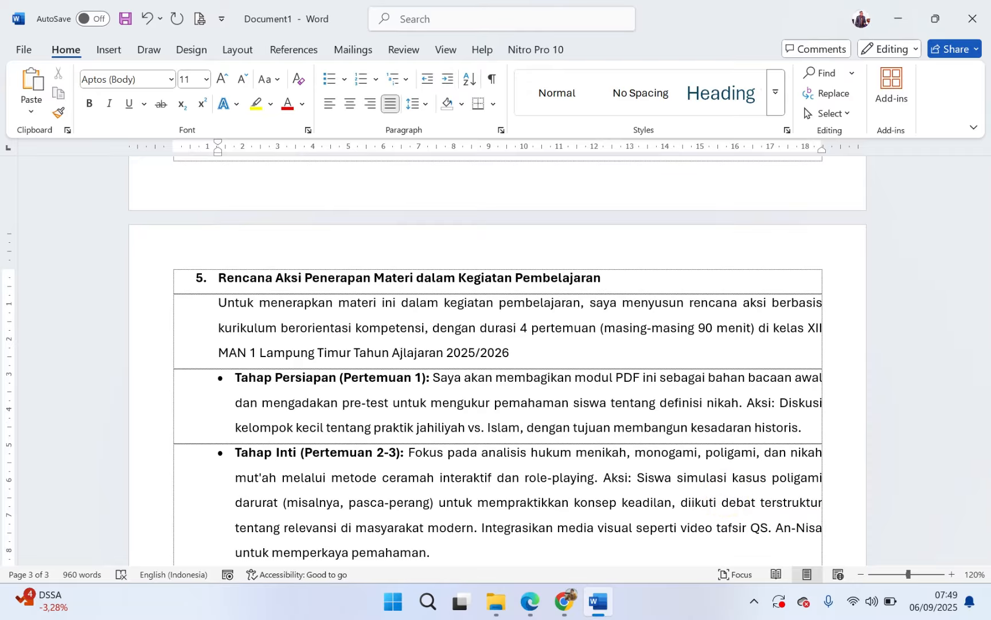
key("Delete")
key("Delete")
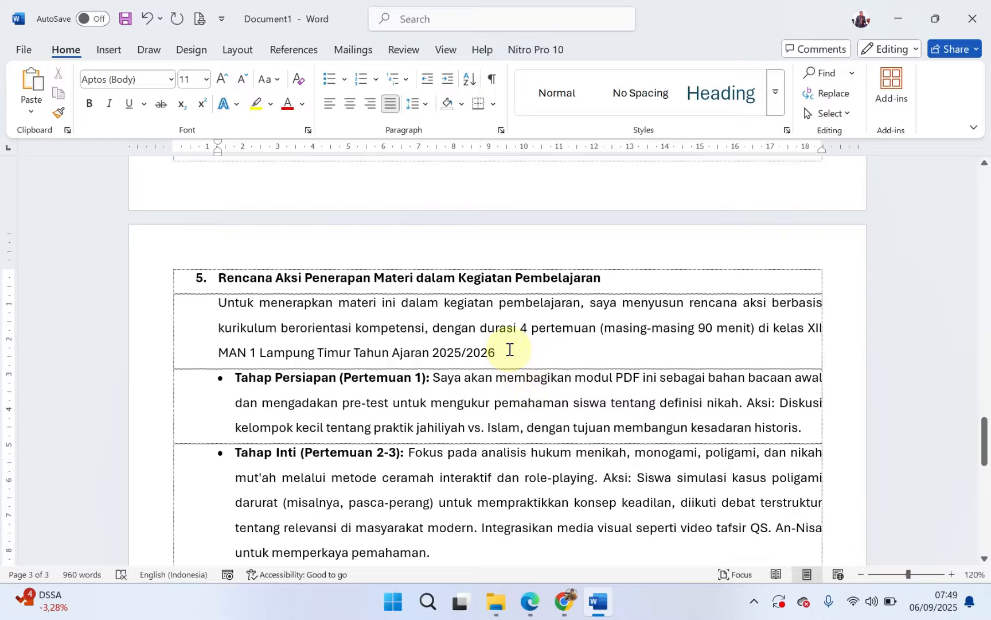
Step: End the school-year phrase under heading 5 with a period and add "Adapun Rencana Aksinya Sebagai Berikut"
type(". ad")
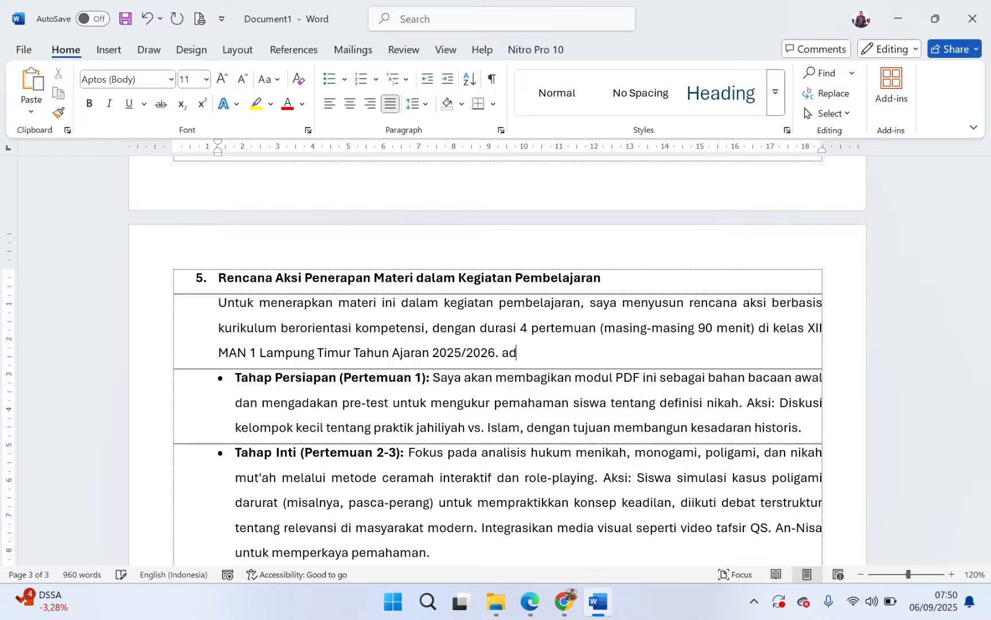
type("apun")
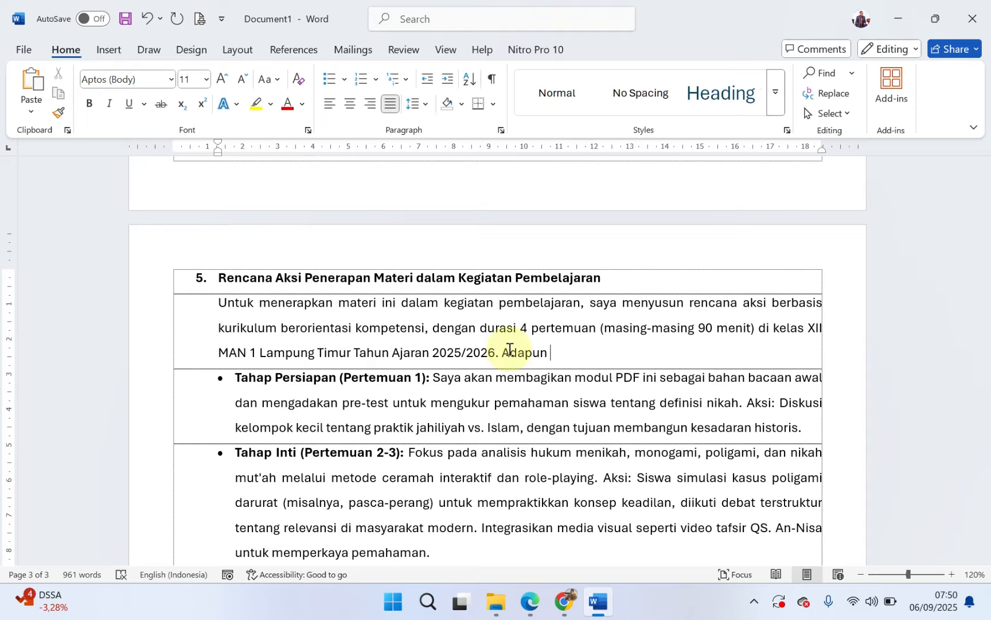
type(" Rencana Aksinya Sebagai Berikut")
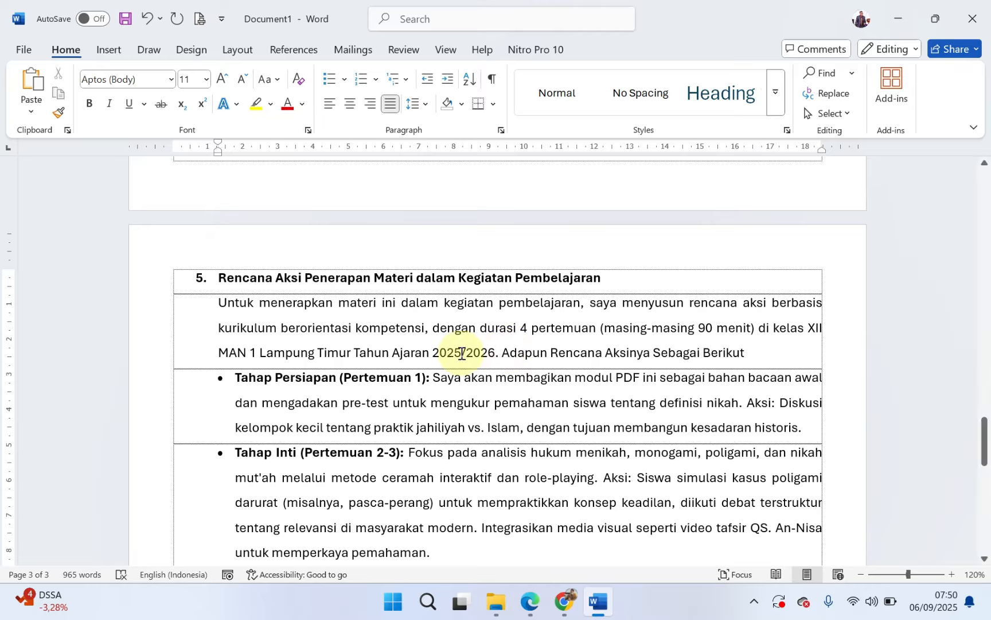
Step: Make the Nama, Modul and LPTK lines below the TUGAS REFLEKSI title bold
scroll(457, 359, "down", 3)
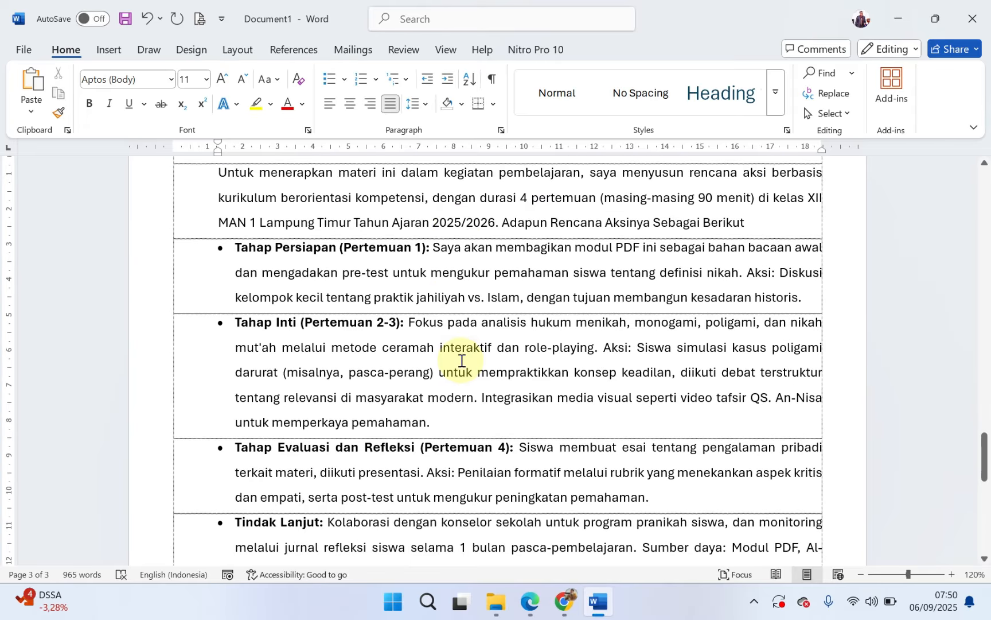
scroll(462, 360, "down", 2)
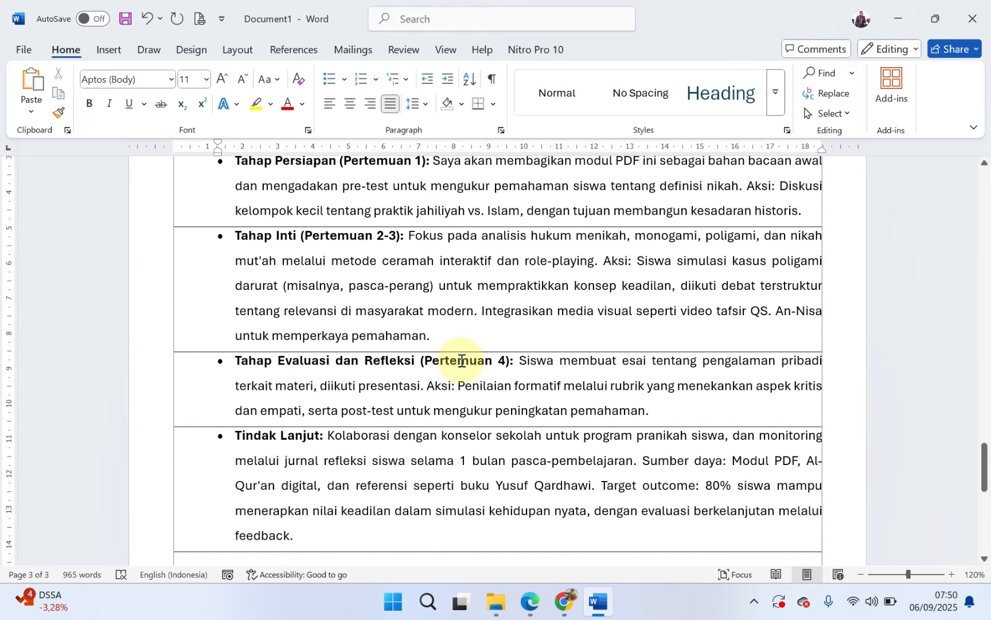
scroll(401, 362, "down", 6)
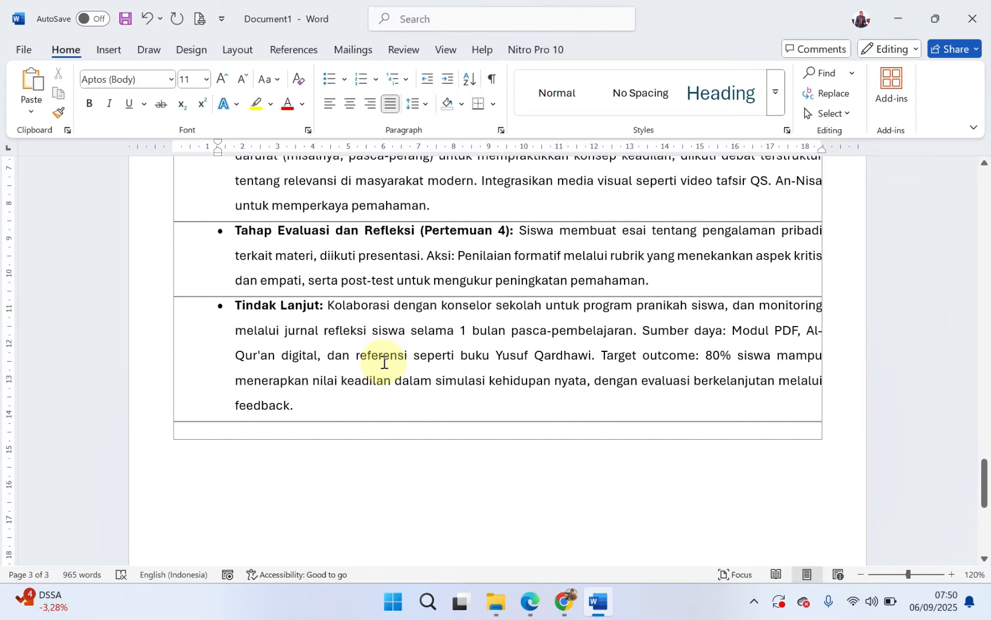
scroll(382, 358, "up", 11)
scroll(376, 346, "up", 20)
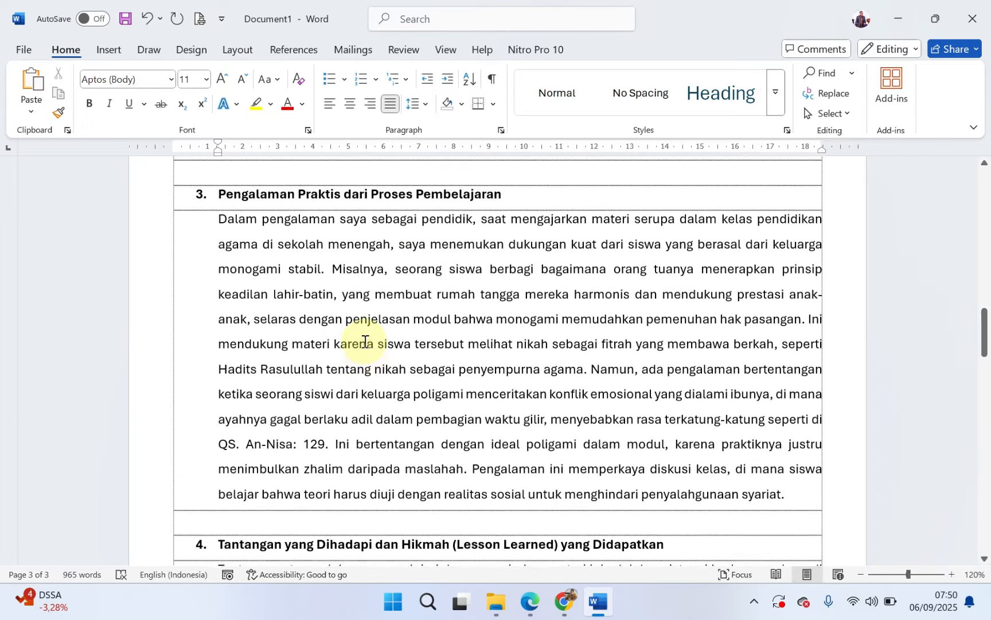
scroll(363, 350, "up", 20)
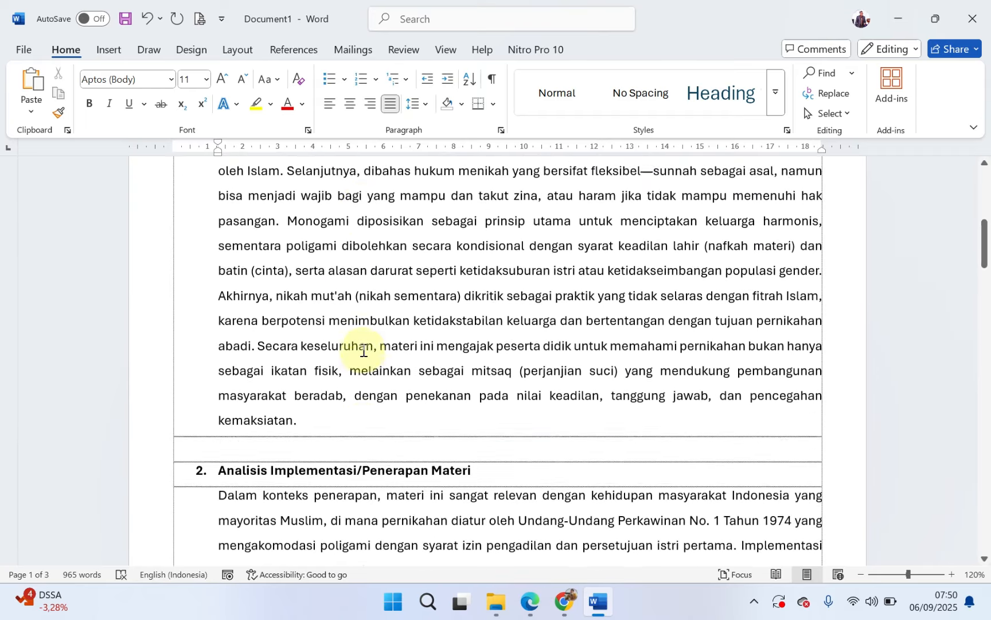
scroll(363, 350, "up", 3)
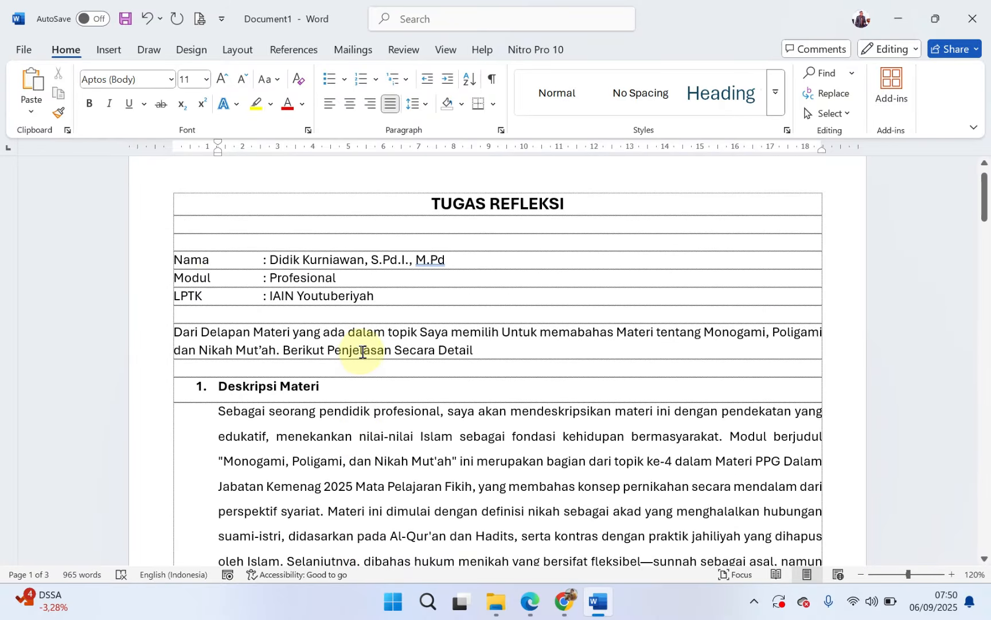
left_click_drag(137, 259, 142, 305)
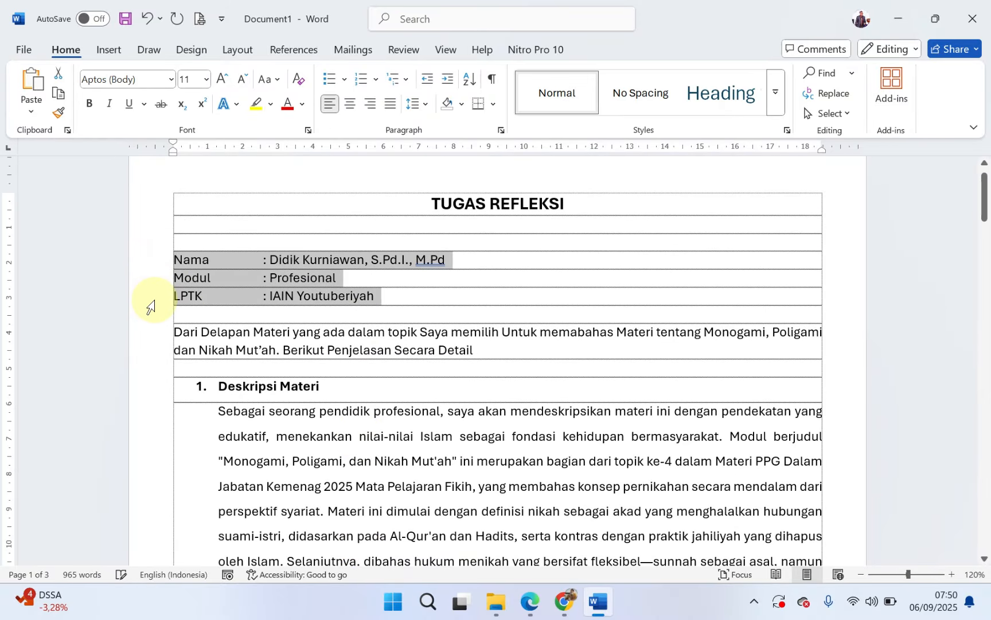
key("ctrl+b")
left_click(325, 346)
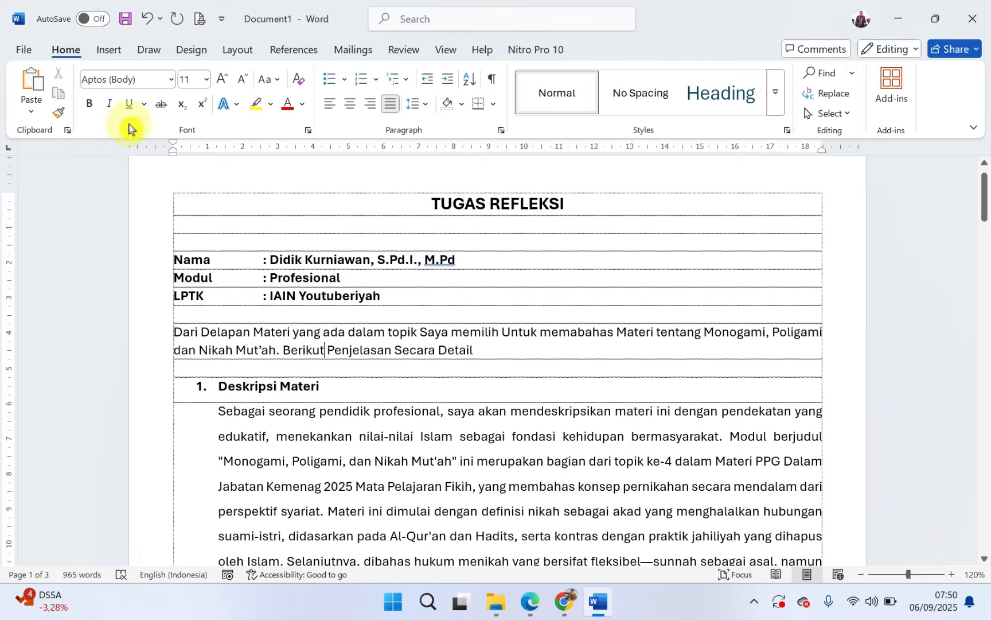
Step: Save the document as a PDF named TUGAS REFLEKSI in the MODUL 1 folder inside Downloads
left_click(23, 51)
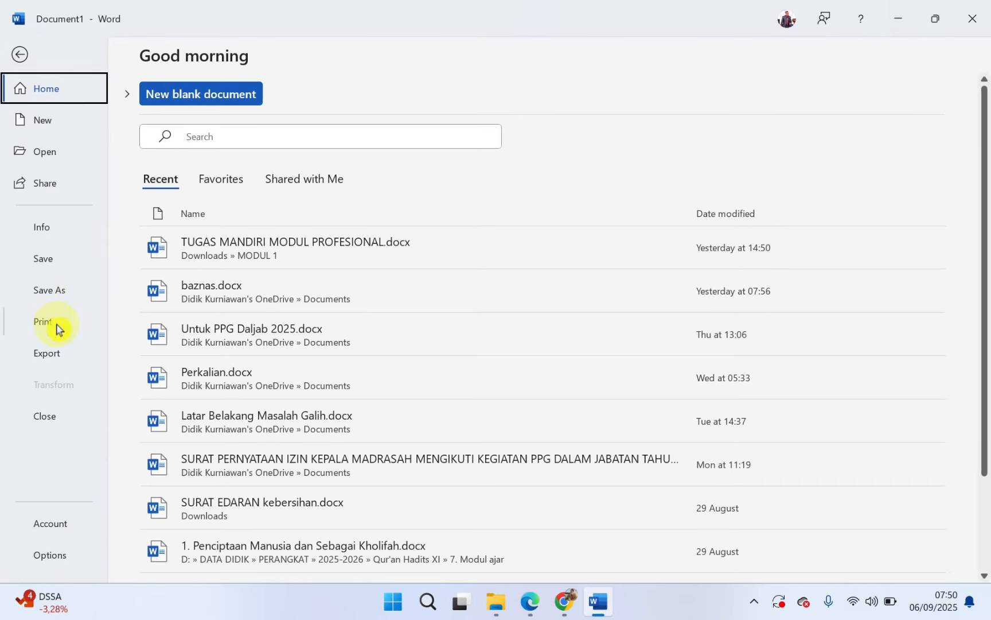
left_click(56, 290)
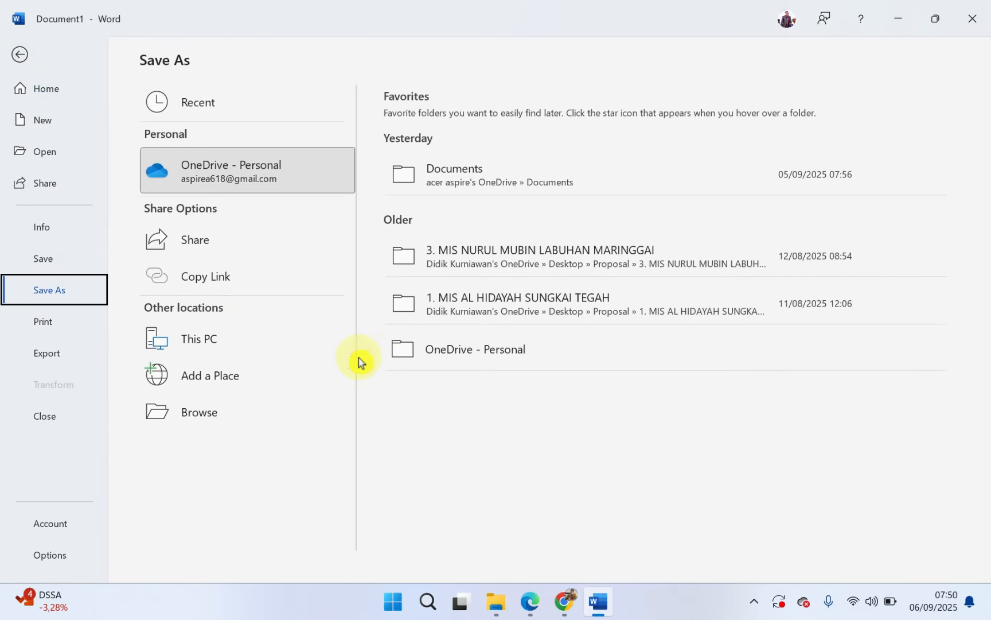
left_click(187, 423)
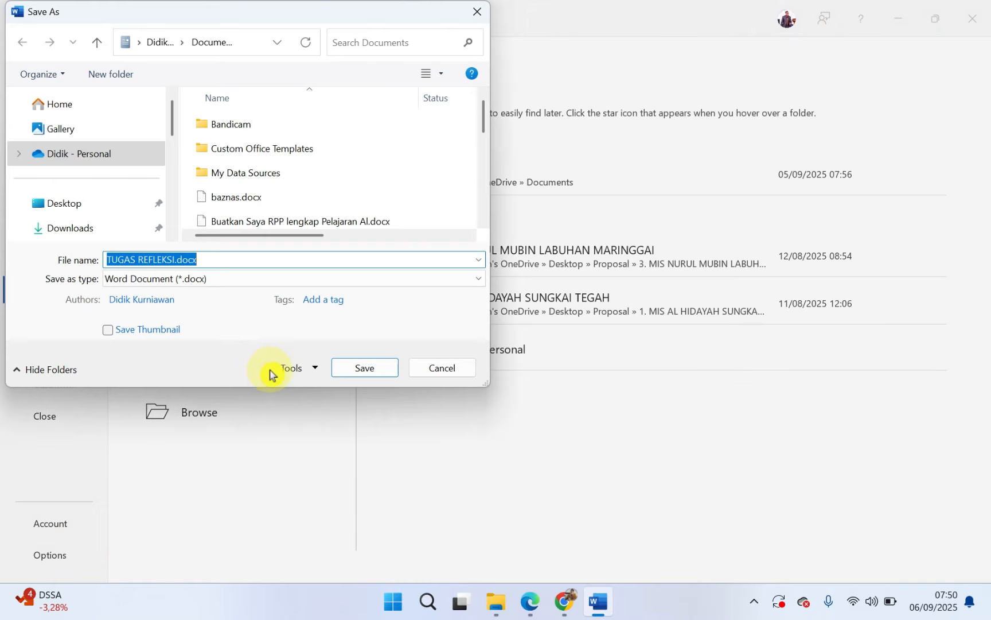
scroll(67, 230, "down", 1)
scroll(75, 195, "up", 1)
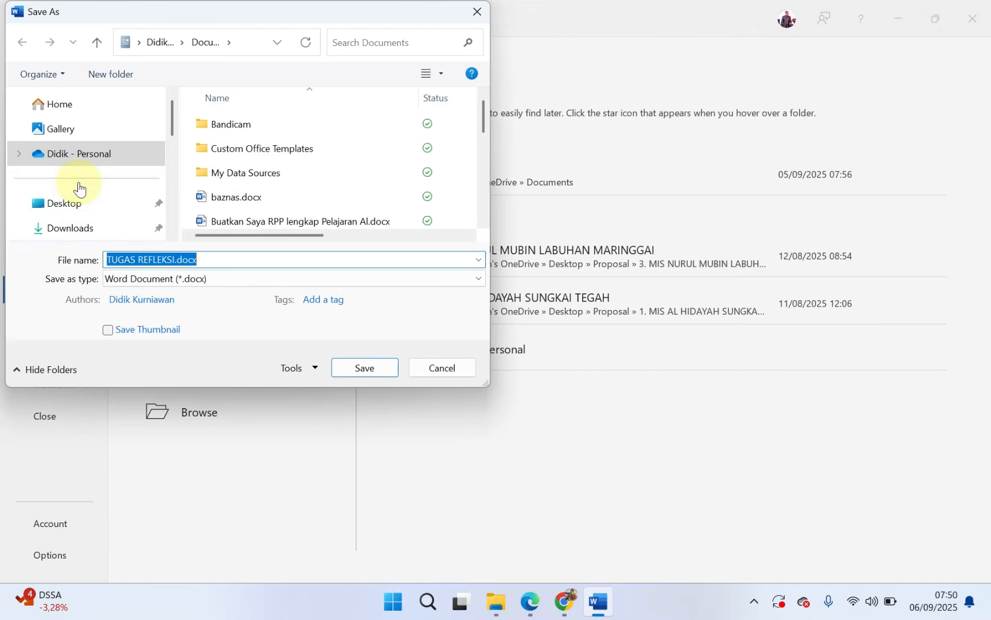
left_click(70, 228)
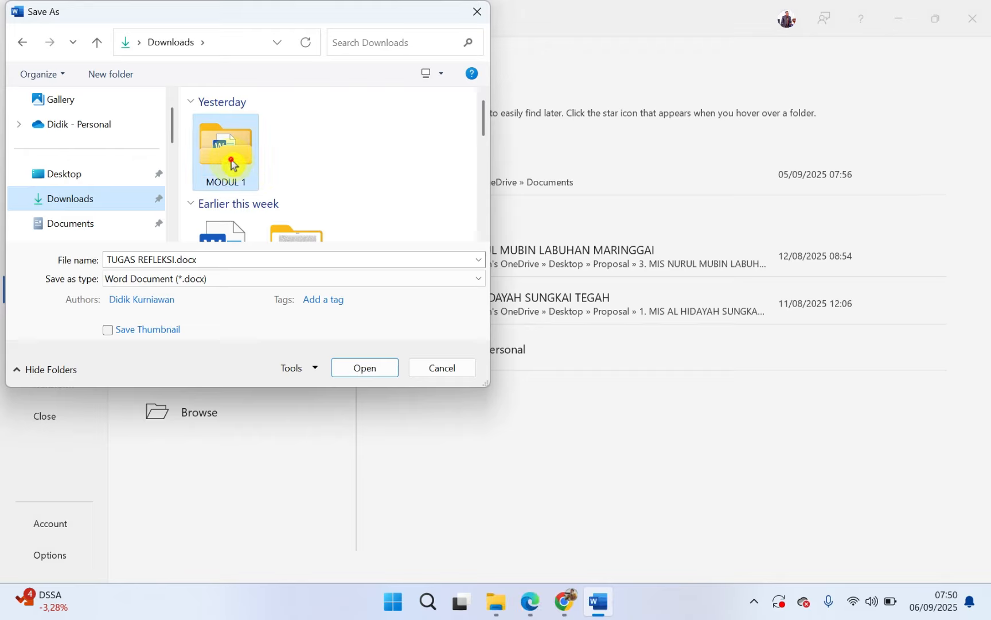
double_click(233, 163)
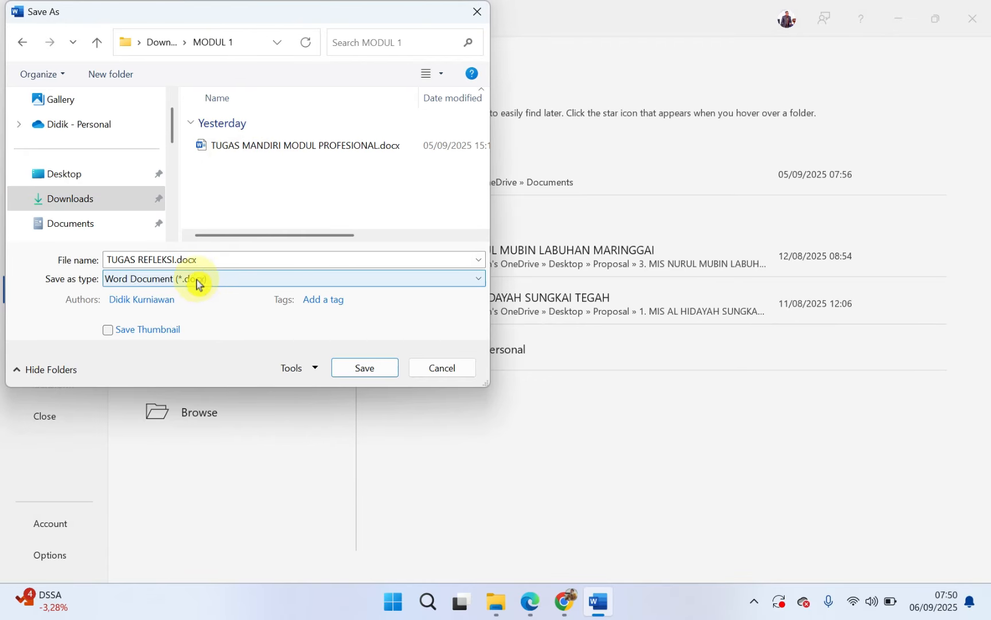
left_click(163, 280)
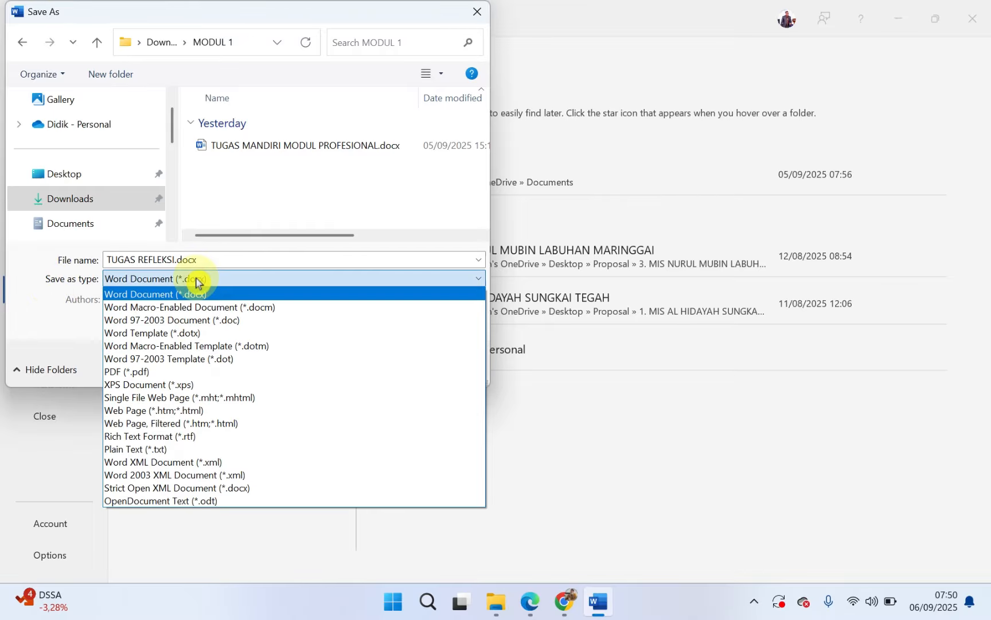
left_click(134, 373)
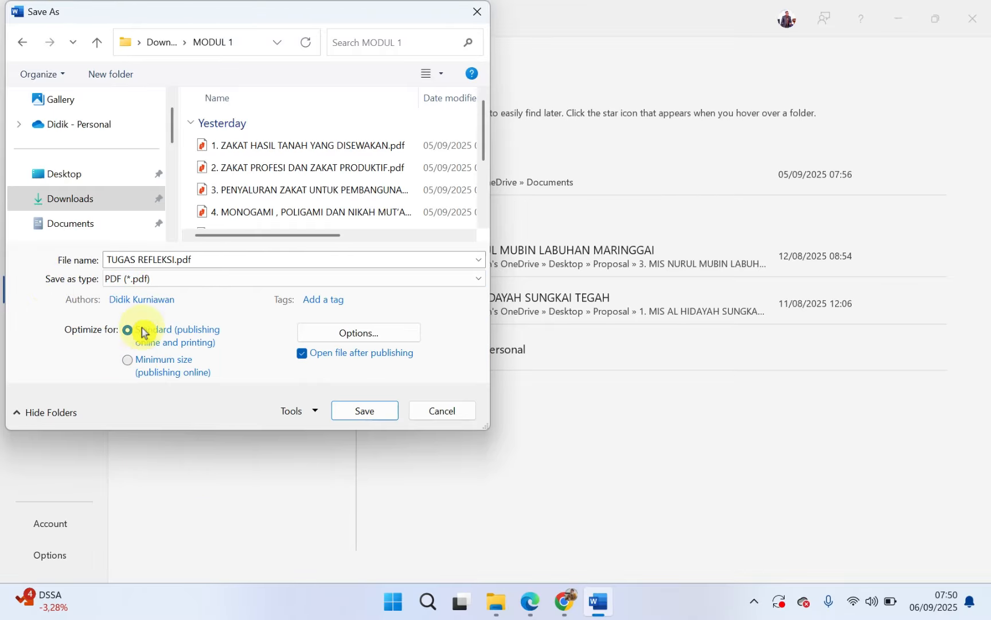
left_click(358, 411)
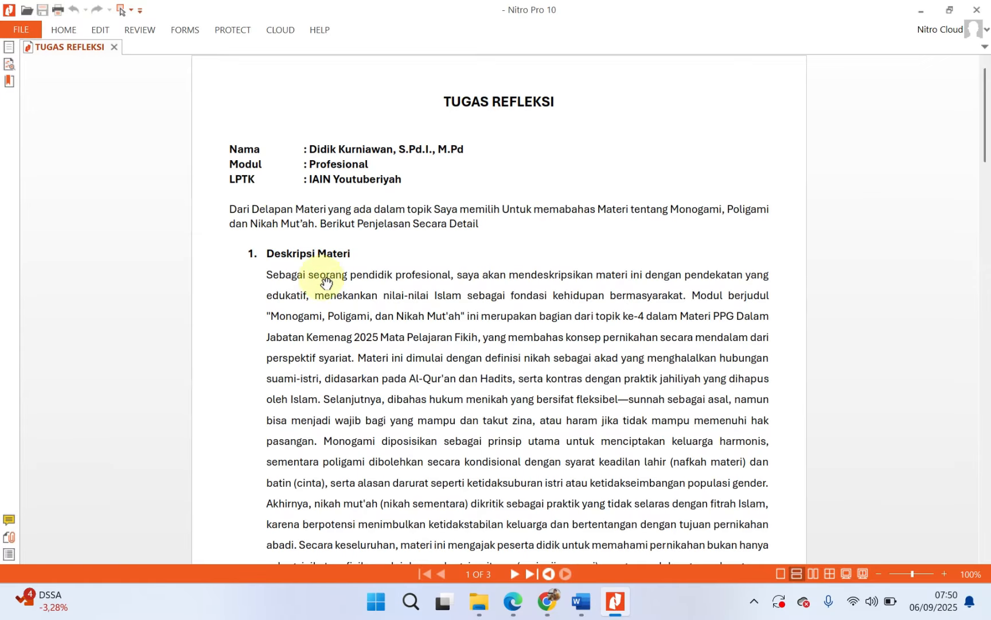
Step: Look through the pages of the exported TUGAS REFLEKSI PDF and switch to the Modul page in Google Chrome
scroll(476, 326, "down", 7)
scroll(488, 329, "down", 17)
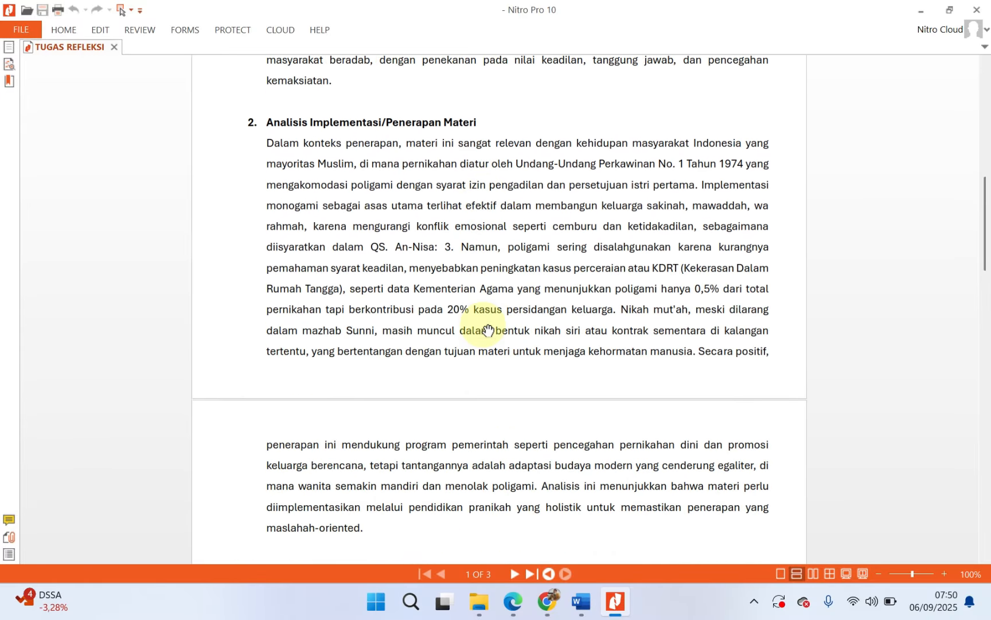
scroll(485, 341, "down", 10)
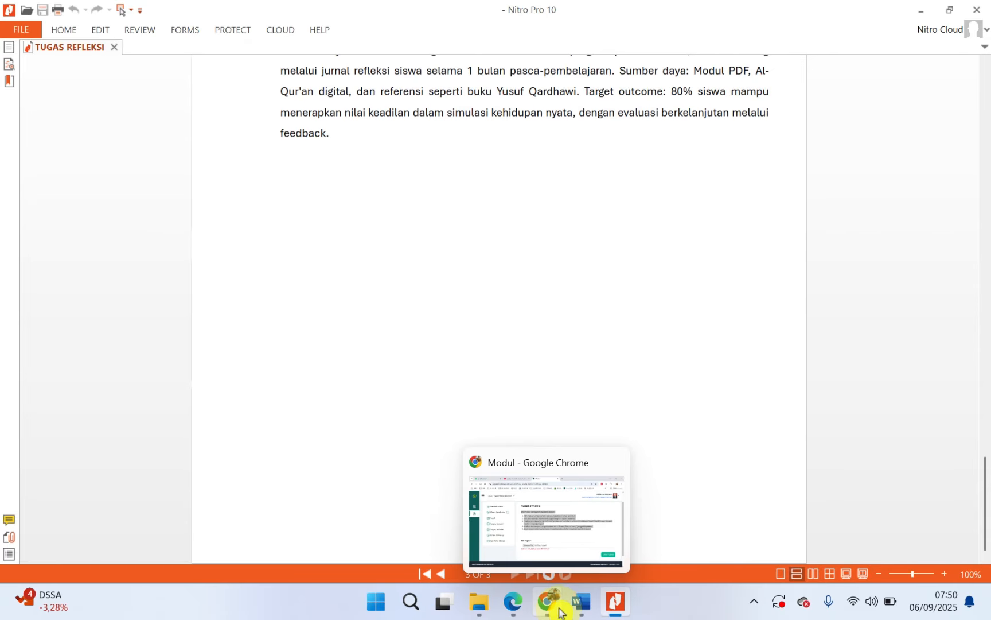
scroll(454, 268, "up", 10)
scroll(650, 428, "up", 1)
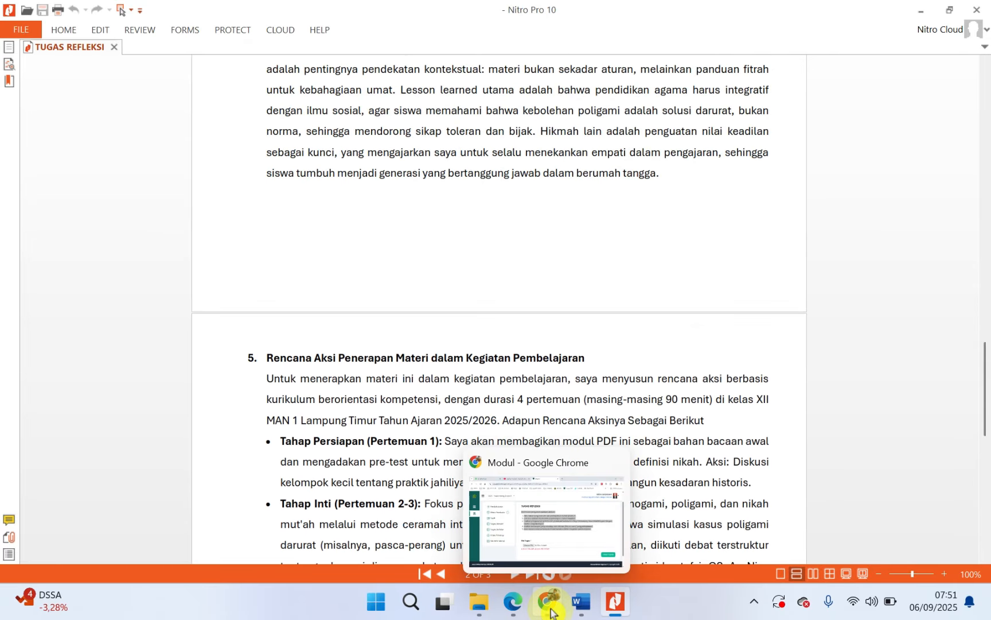
left_click(548, 516)
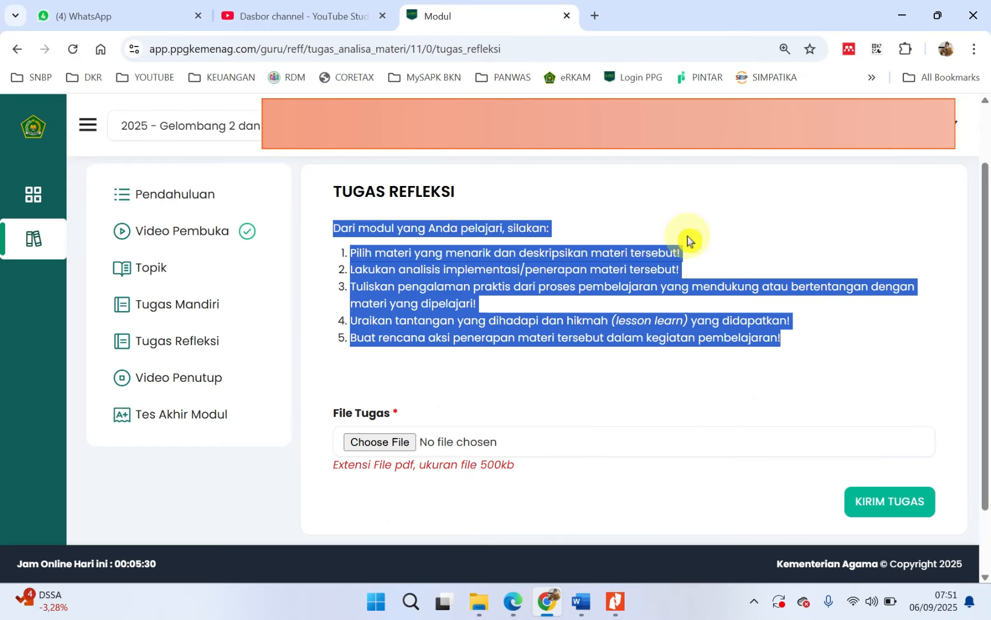